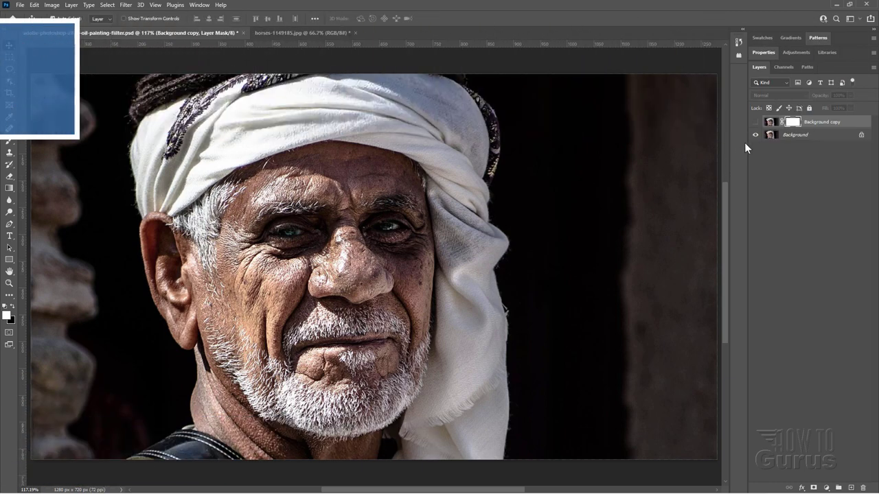
Compare the old oil-painted Background copy with the photo, then delete that layer.
click(755, 122)
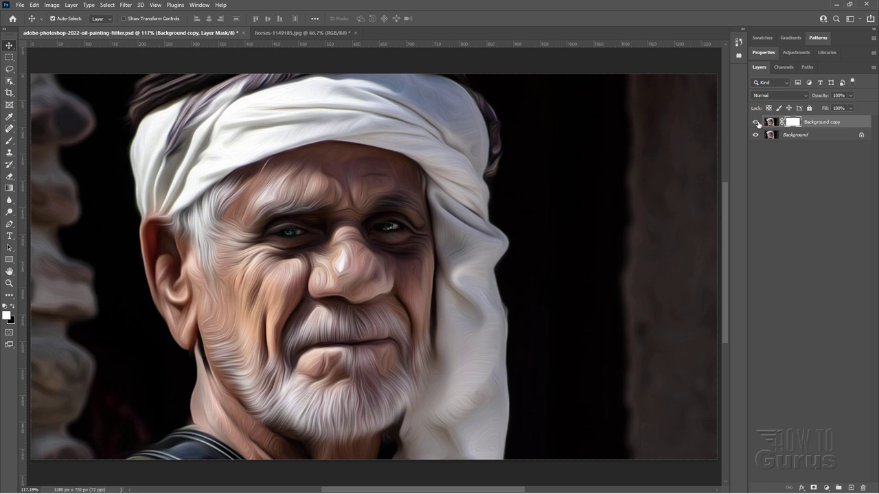
click(756, 122)
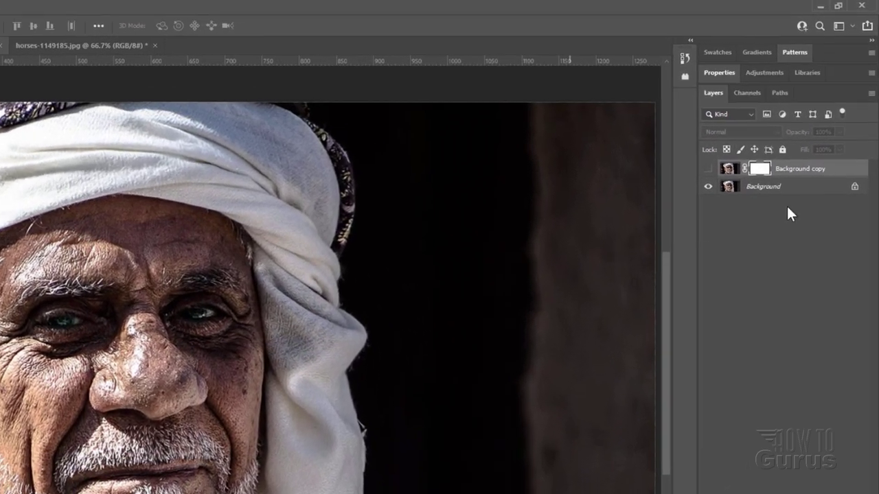
key(ctrl+2)
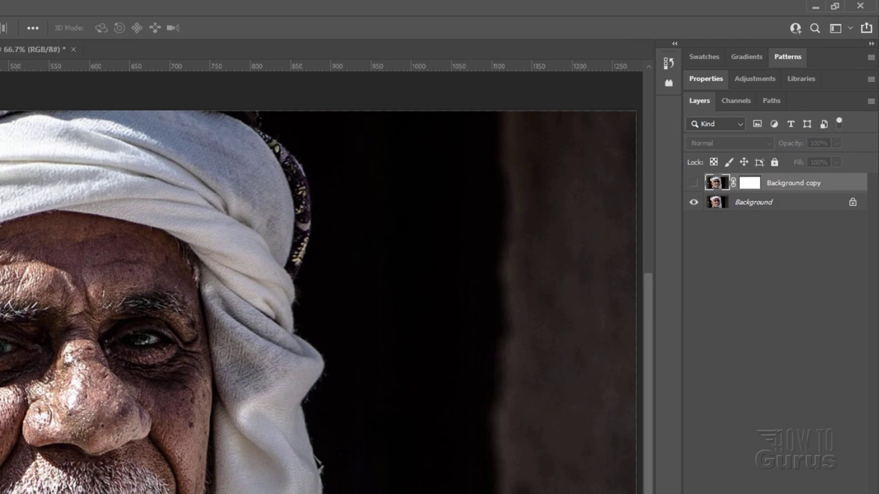
key(Delete)
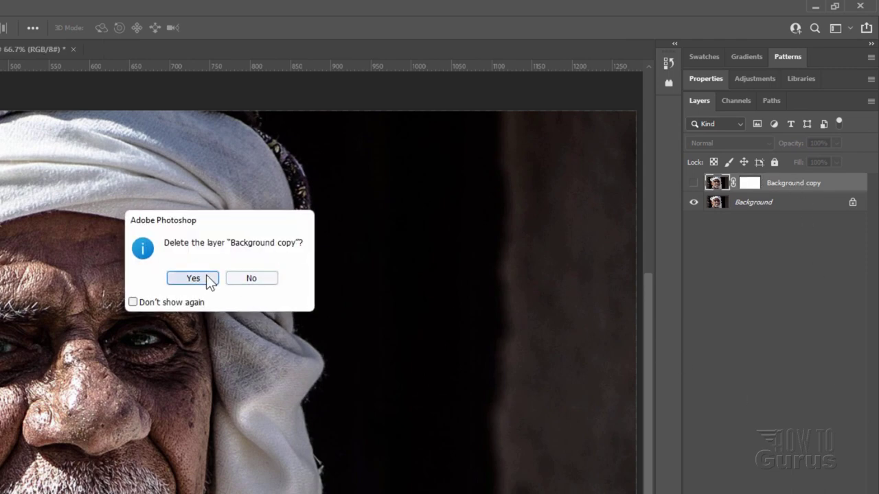
click(207, 276)
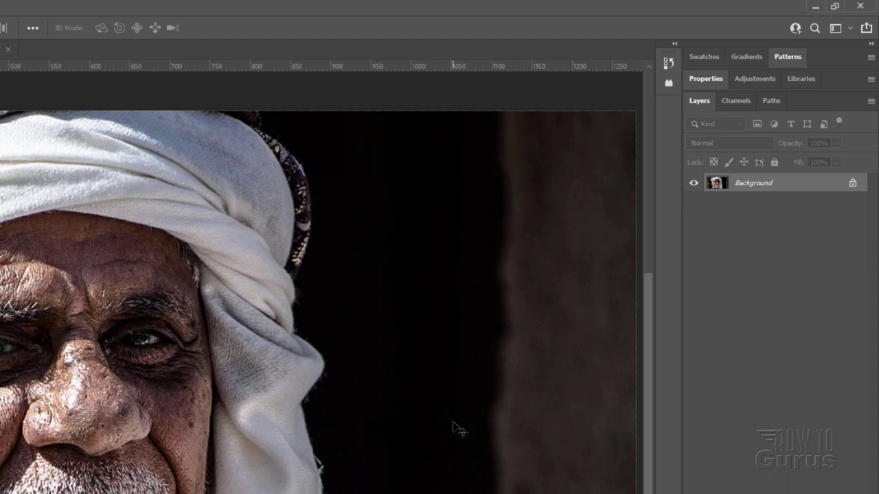
Duplicate the Background layer as a fresh, unfiltered Background copy.
right_click(746, 187)
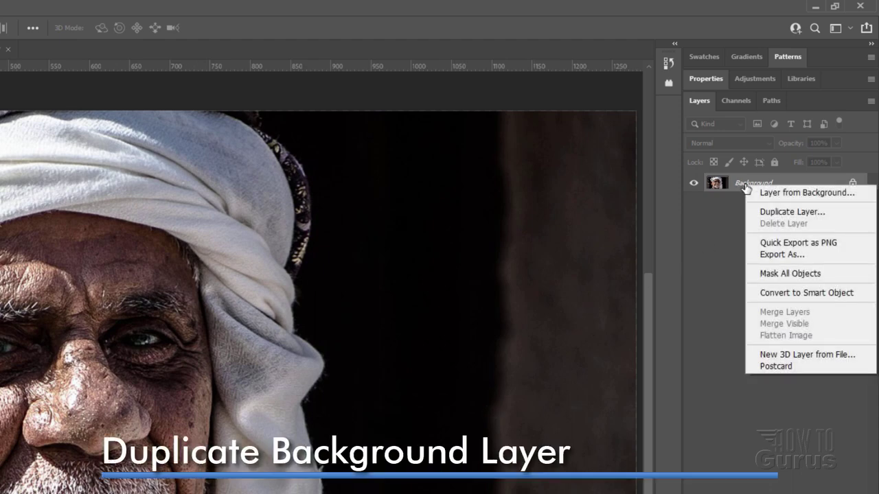
click(760, 210)
key(Return)
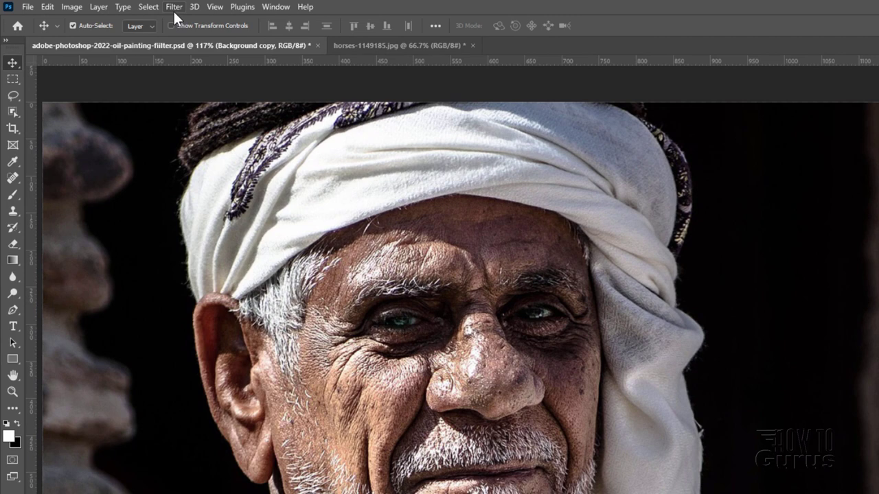
Preview Stylize > Glowing Edges in the Filter Gallery, then cancel without applying it.
click(126, 5)
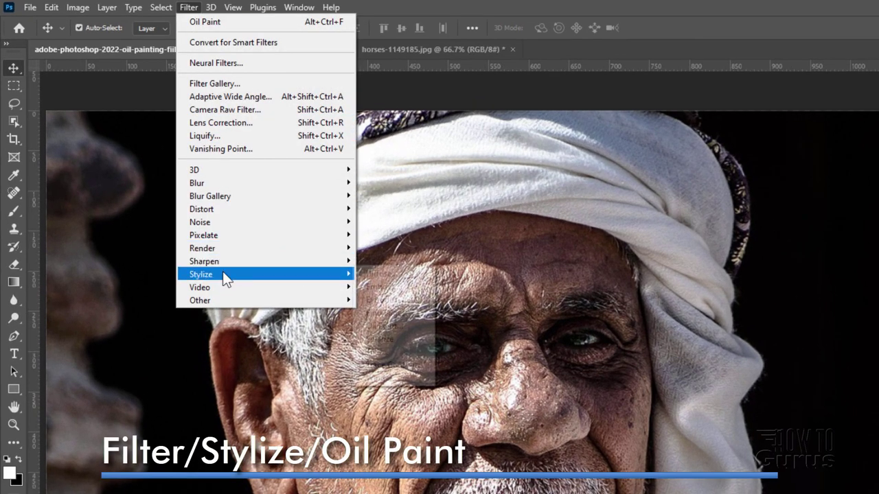
mouse_move(222, 273)
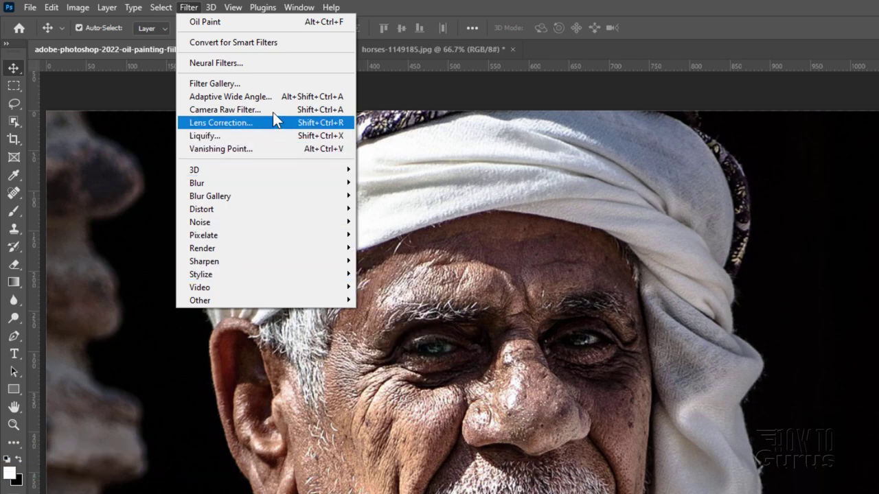
click(244, 85)
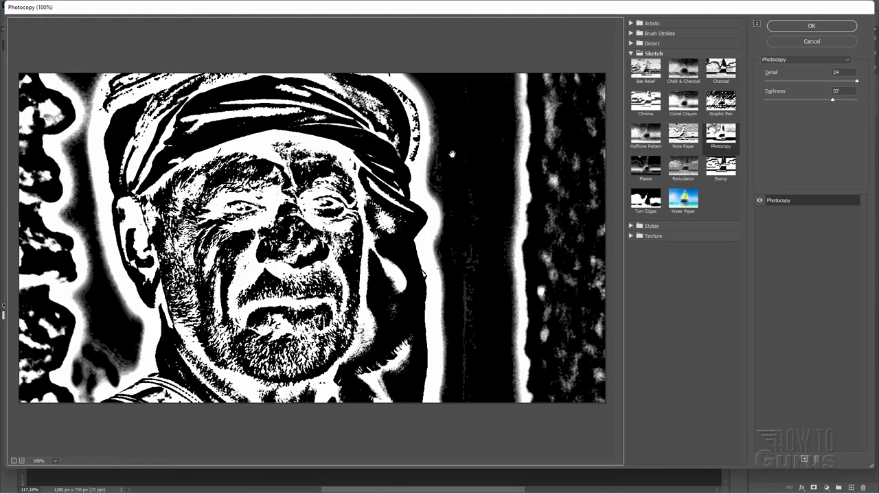
click(649, 53)
click(651, 64)
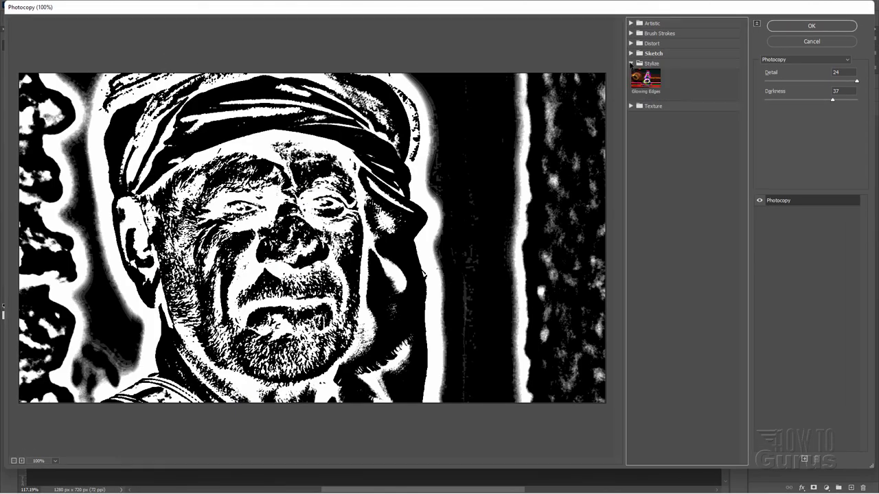
click(652, 92)
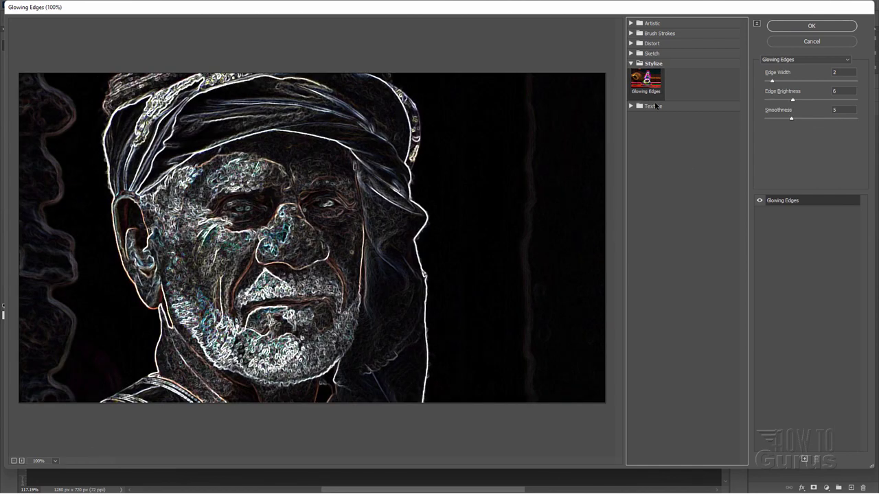
click(808, 41)
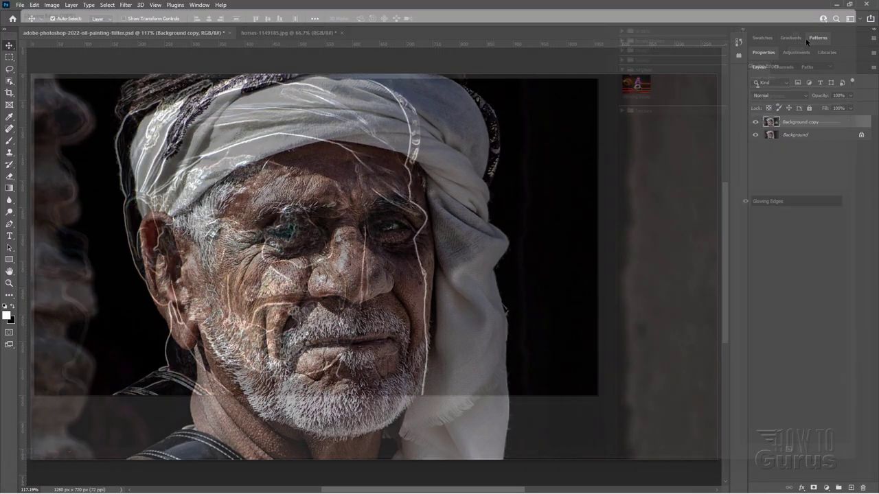
click(125, 5)
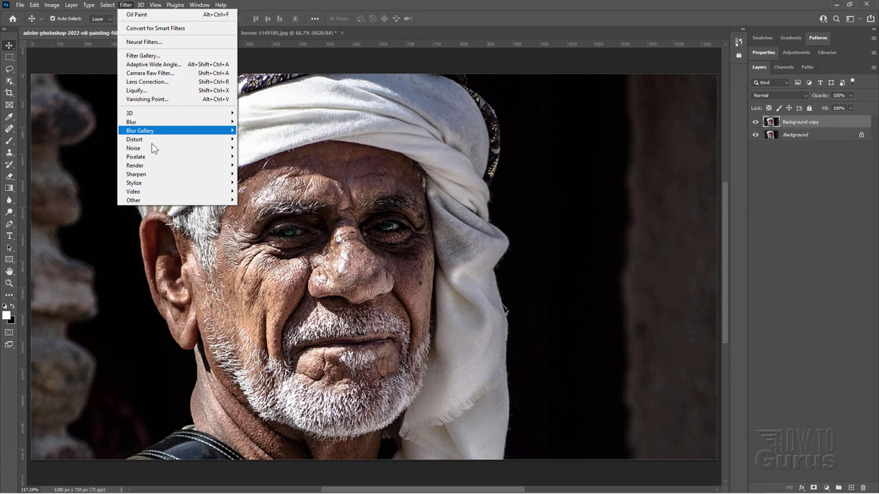
Open the Oil Paint filter and drag Stylization and Cleanliness down to their minimums.
mouse_move(156, 185)
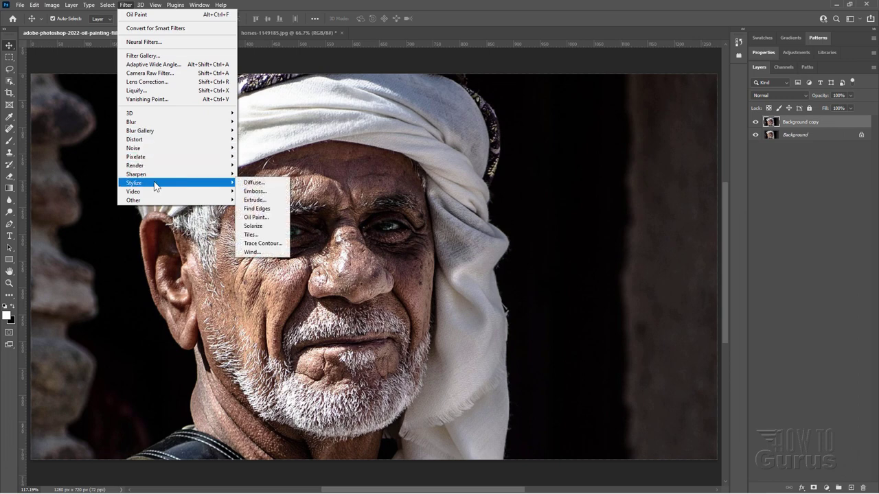
click(261, 218)
drag(776, 173, 595, 97)
drag(664, 246, 505, 244)
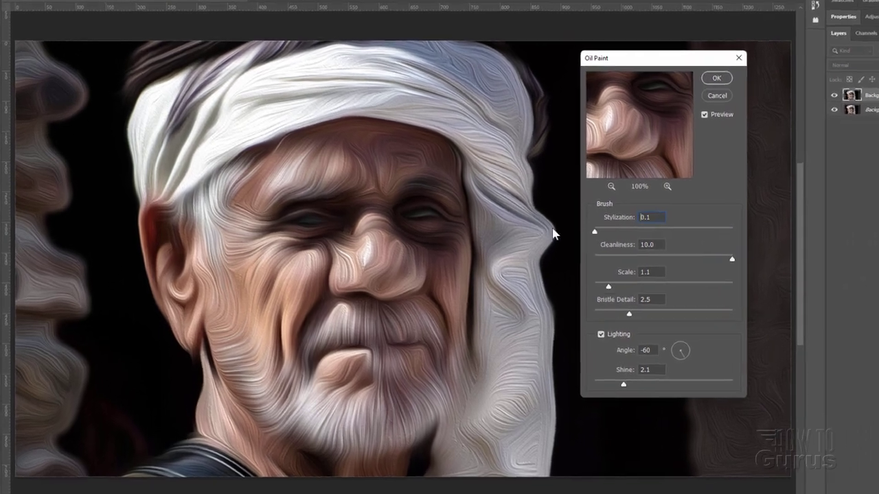
drag(665, 267, 516, 277)
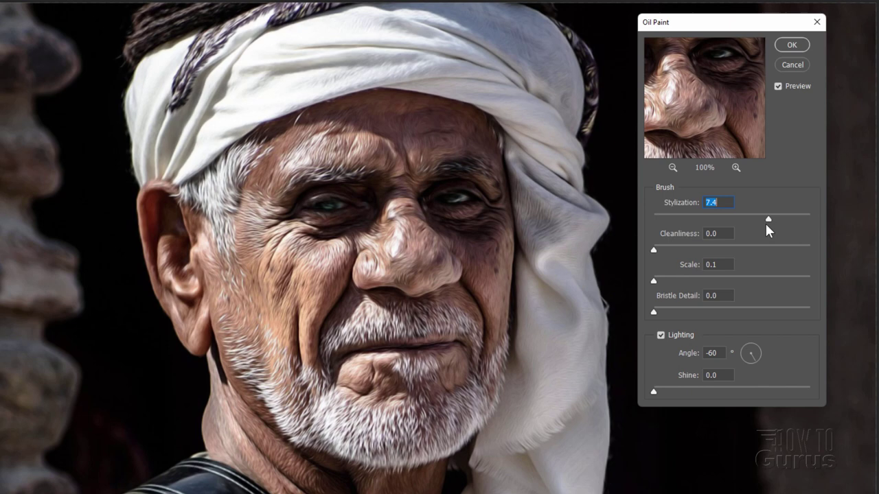
Compare the preview against the original close-up, then raise Cleanliness to smooth the strokes.
click(778, 87)
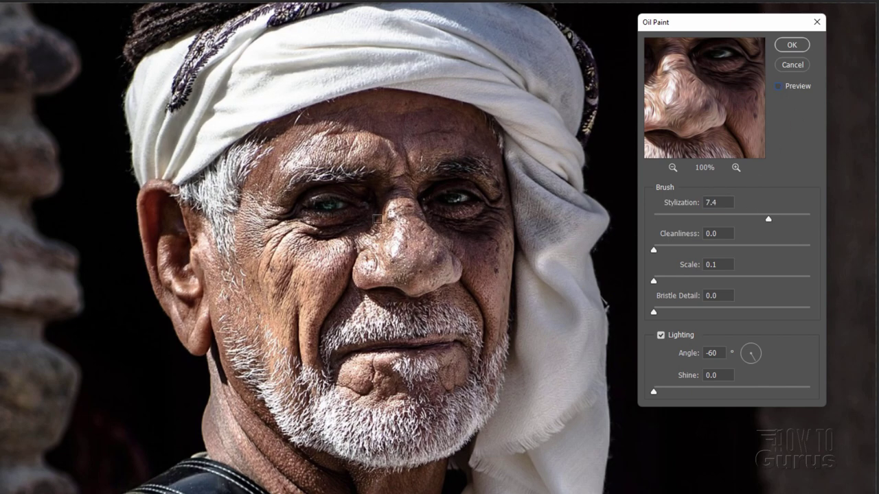
click(778, 87)
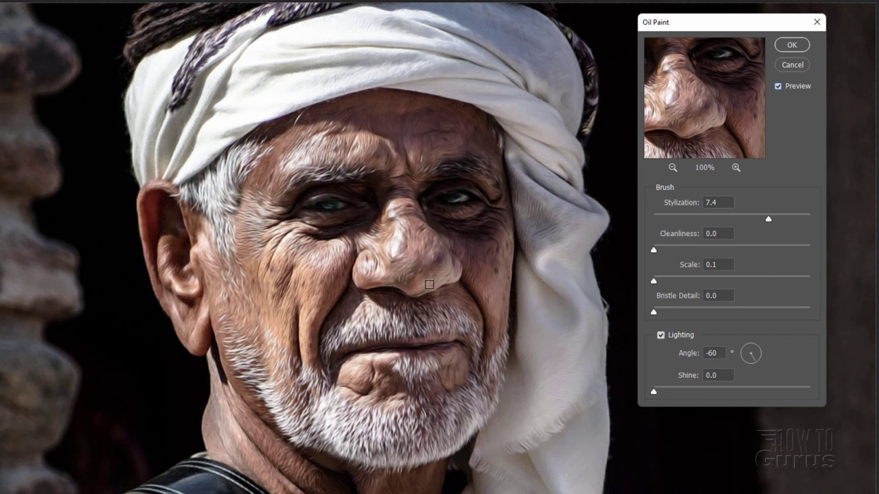
click(699, 103)
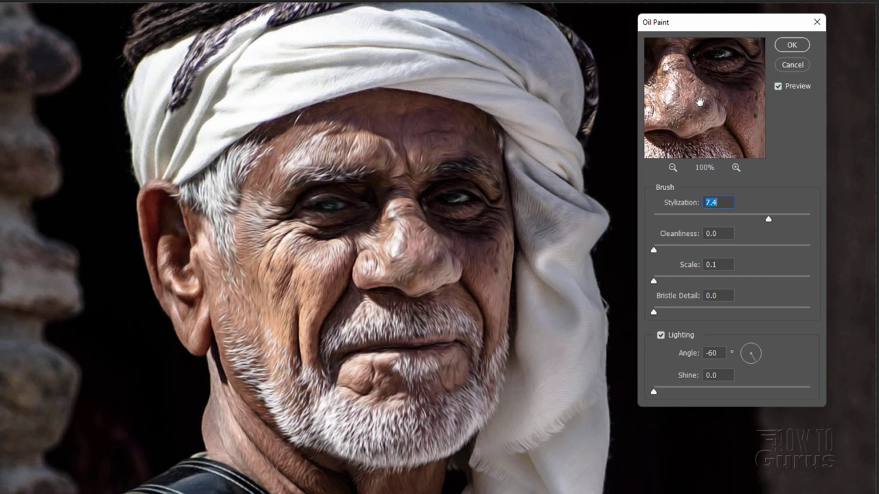
mouse_move(699, 103)
mouse_down()
mouse_move(721, 89)
mouse_move(746, 112)
mouse_move(707, 89)
mouse_up()
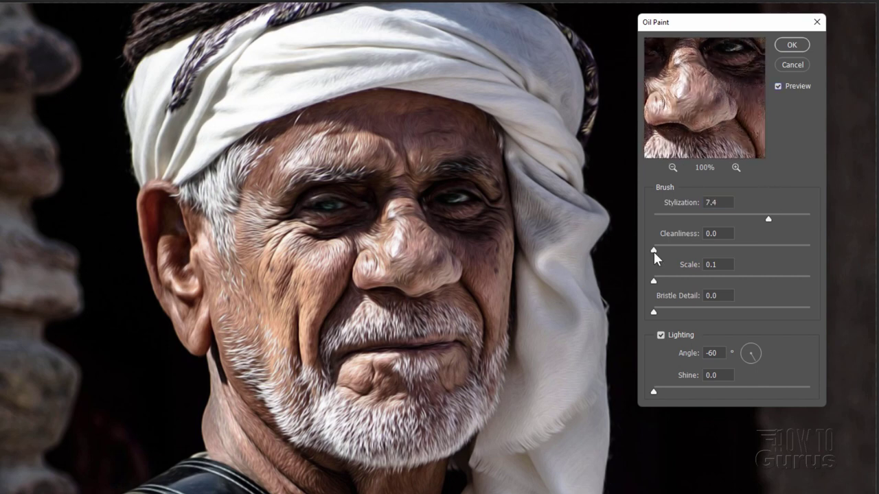
drag(653, 250, 665, 251)
mouse_move(758, 251)
mouse_down()
mouse_move(787, 250)
mouse_move(767, 249)
mouse_up()
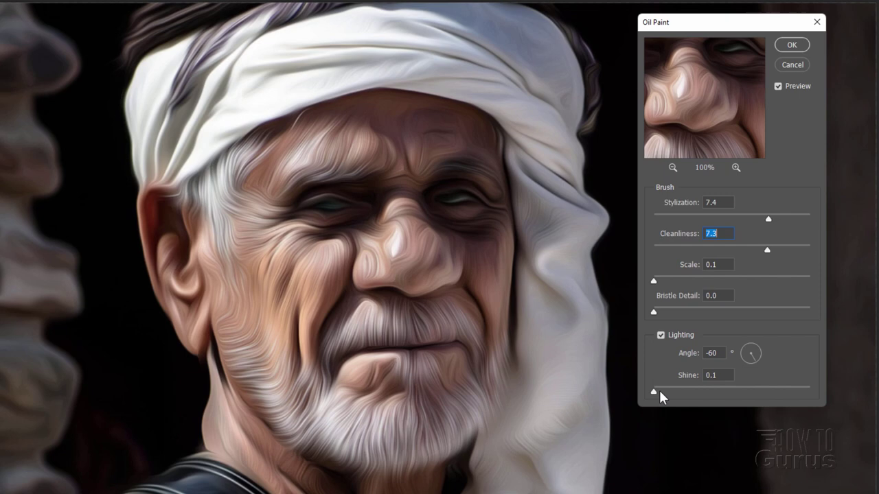
Experiment with Shine, brush Scale and Bristle Detail values in the Oil Paint dialog.
click(688, 390)
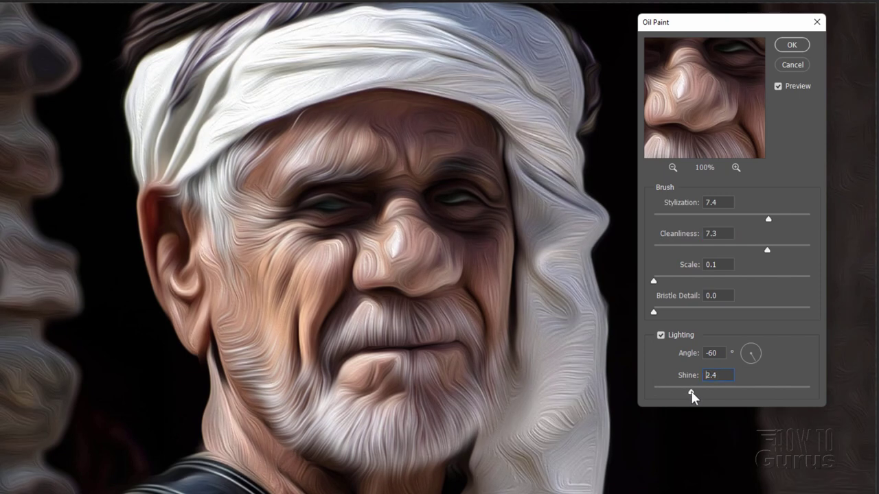
drag(691, 391, 692, 390)
drag(668, 279, 689, 283)
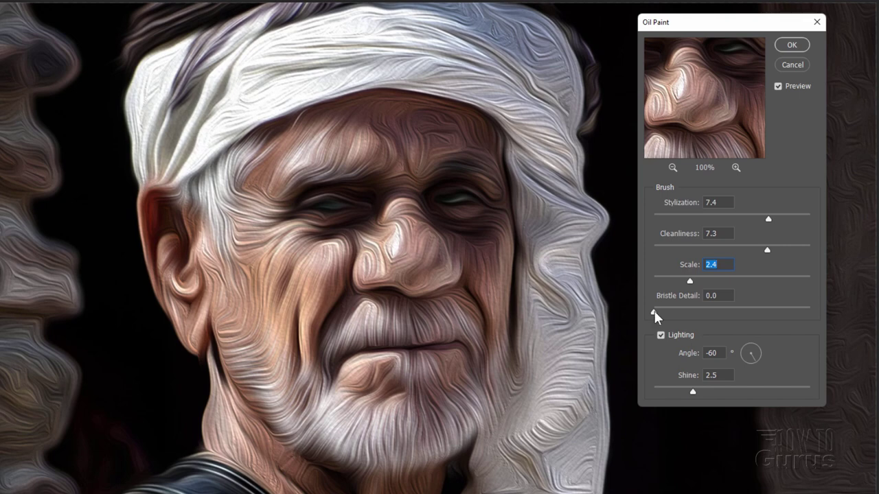
drag(653, 310, 675, 310)
drag(729, 308, 755, 313)
drag(767, 276, 804, 278)
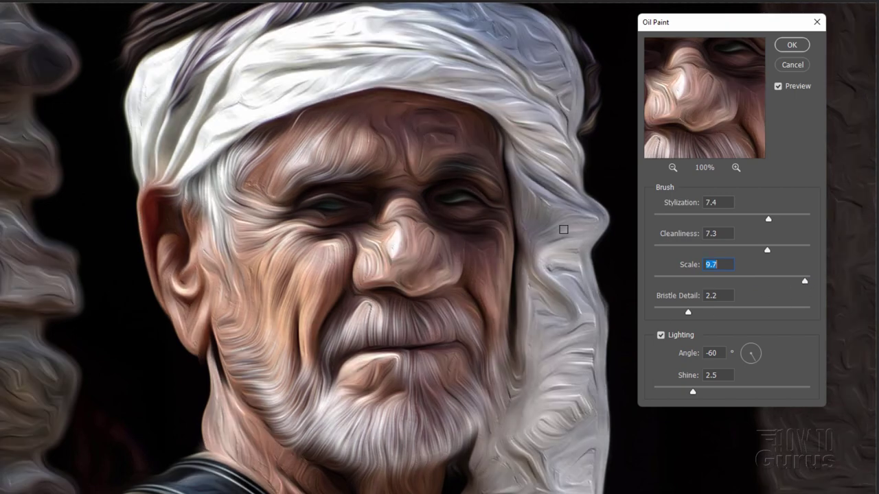
click(667, 276)
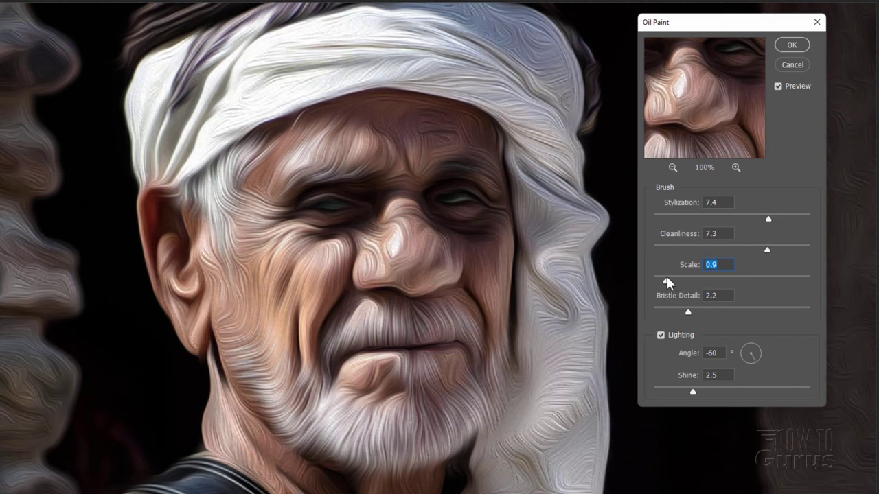
drag(667, 276, 665, 277)
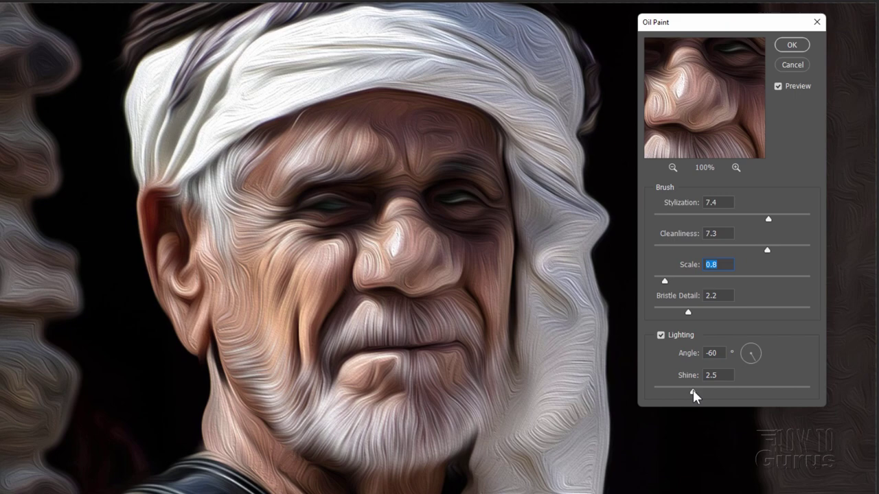
Settle on Bristle Detail 0, a small Scale of 0.7 and Shine 0.8.
drag(693, 390, 770, 391)
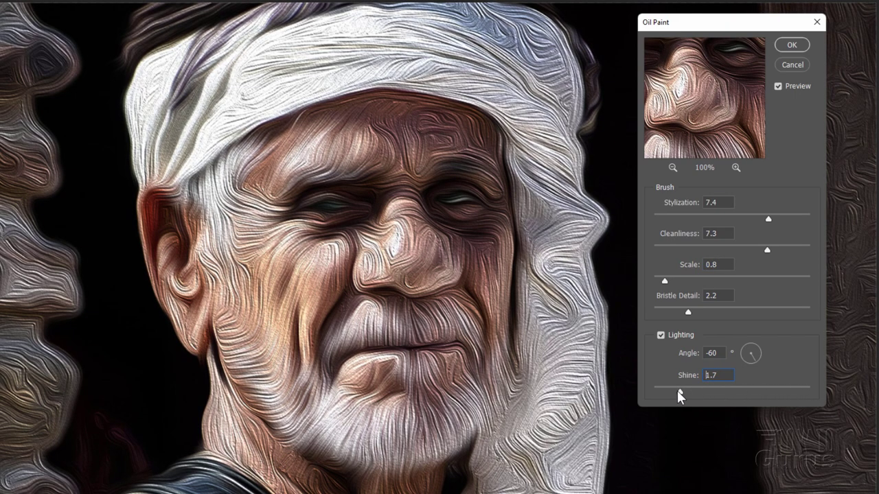
drag(678, 391, 667, 390)
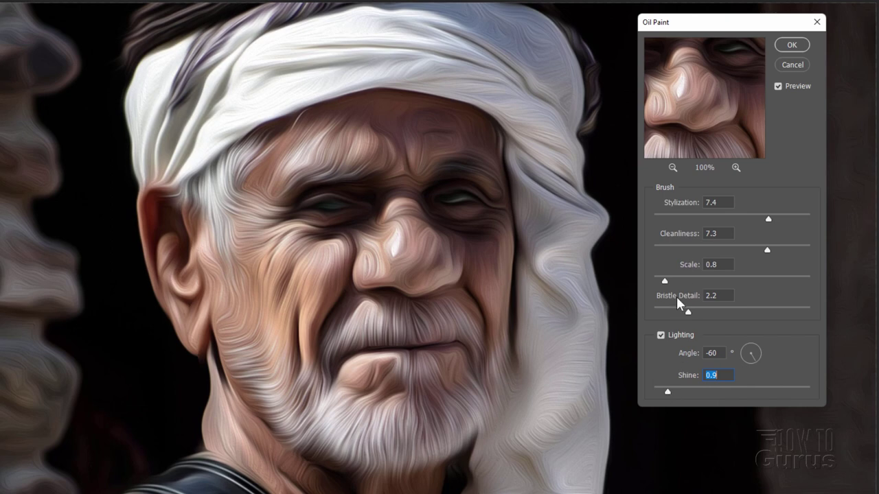
click(653, 311)
drag(663, 278, 655, 279)
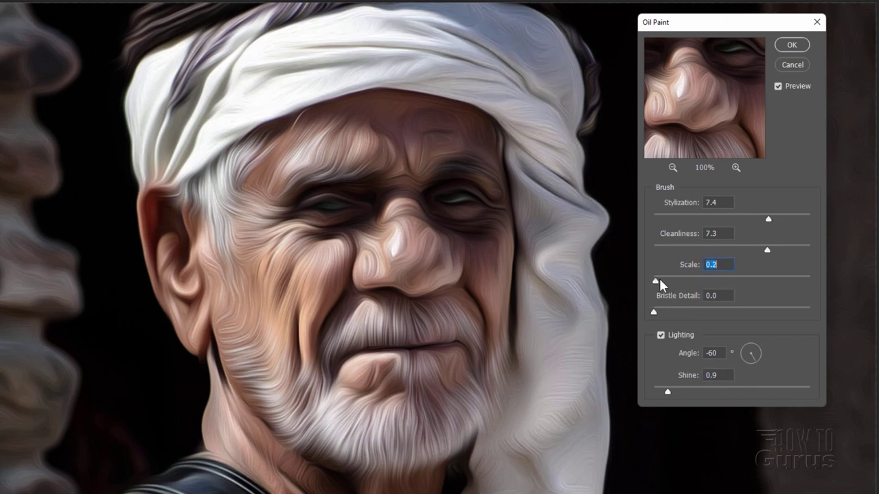
drag(664, 390, 645, 393)
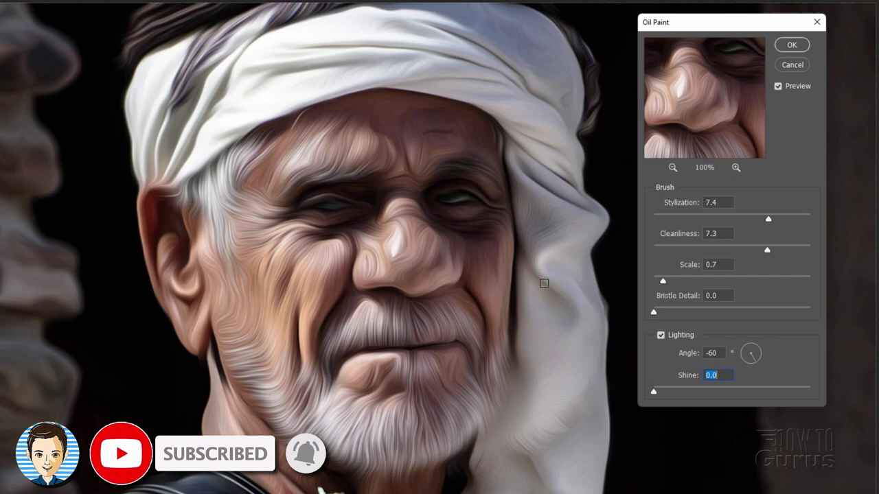
drag(653, 391, 665, 391)
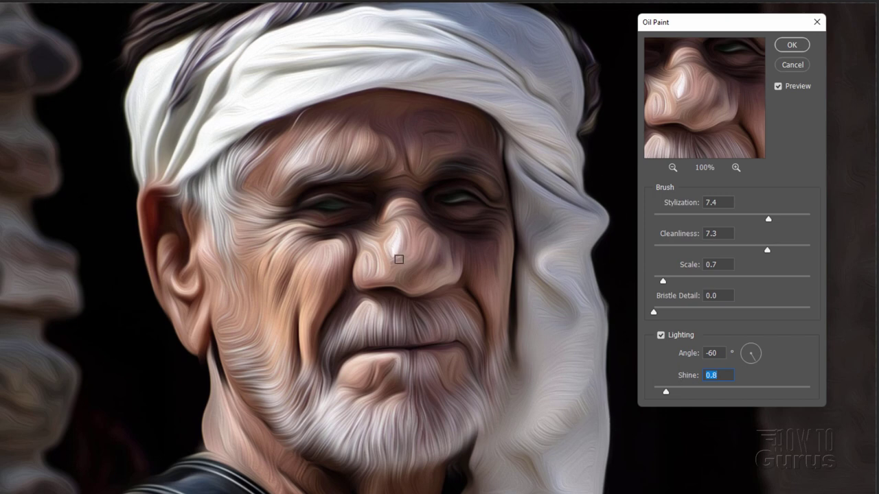
Try extreme Stylization values, then push Cleanliness to its maximum of 10.0.
drag(771, 219, 813, 217)
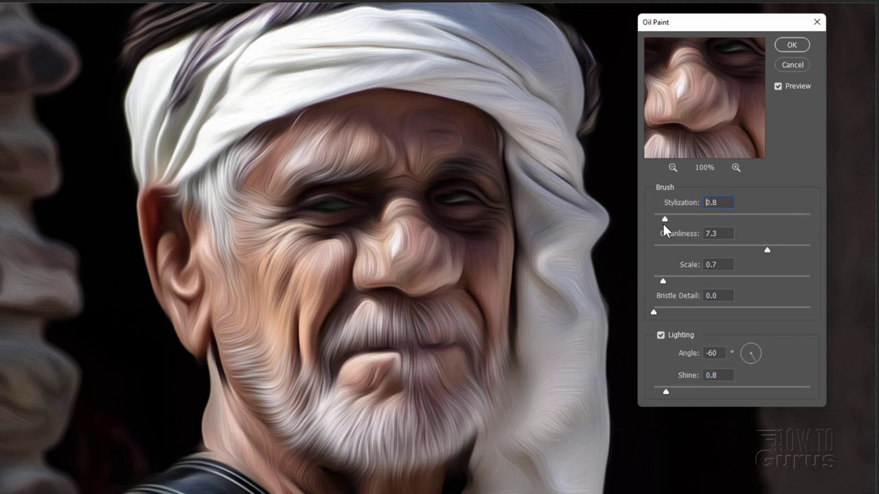
drag(663, 223, 649, 219)
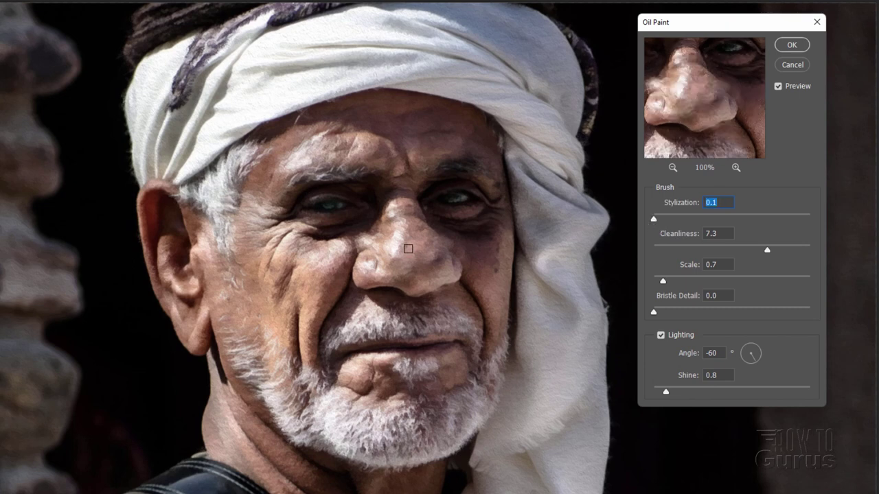
drag(654, 219, 660, 218)
key(ctrl+z)
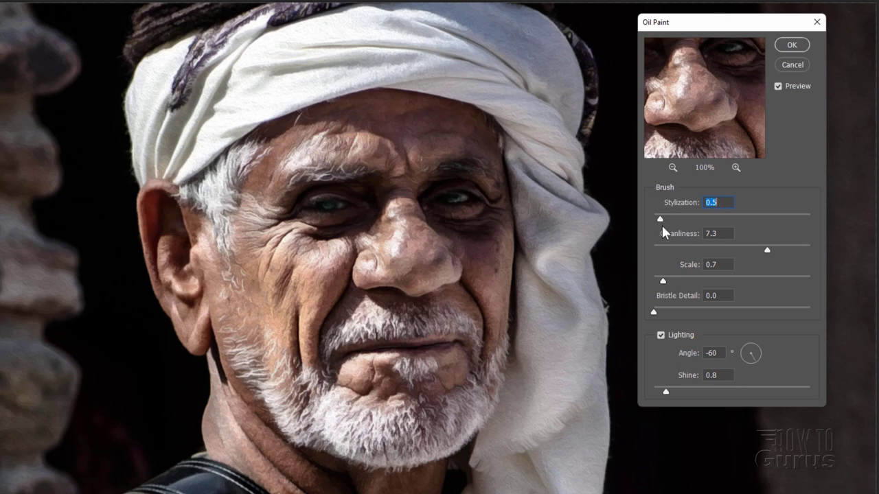
drag(767, 250, 810, 249)
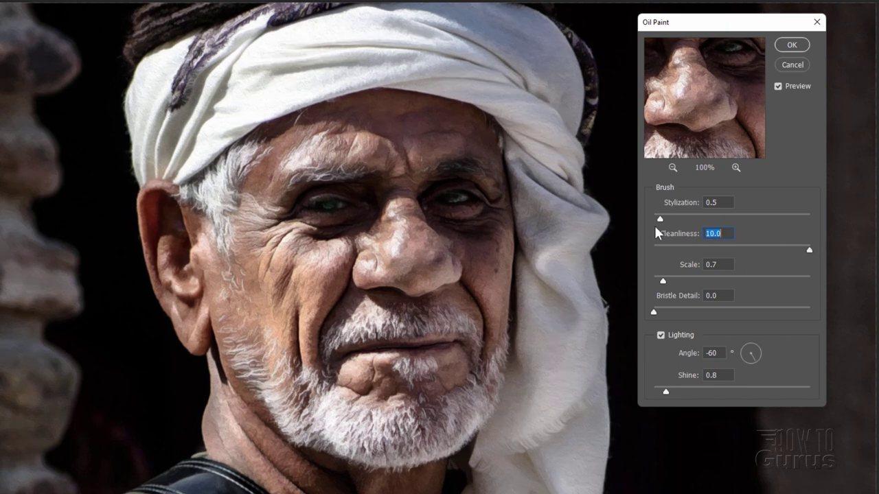
Set Scale 1.1, Bristle Detail 0.8, Shine 0.9 and raise Stylization to 1.5.
drag(660, 219, 662, 220)
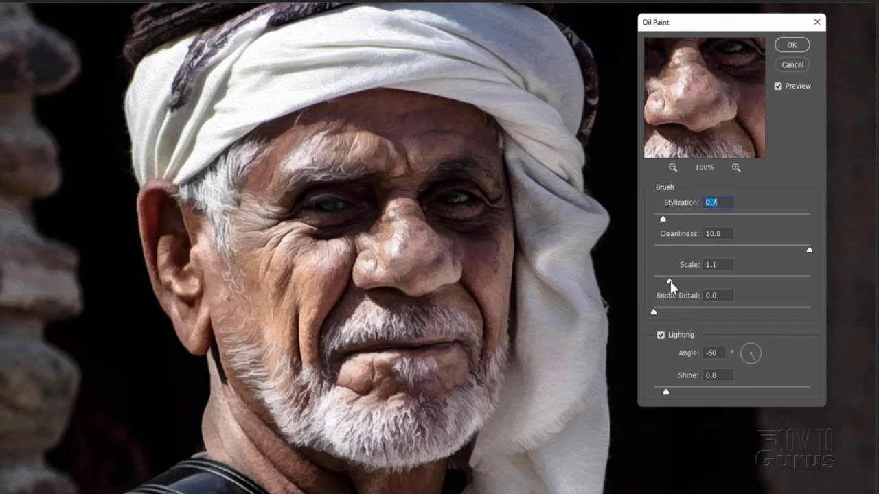
drag(670, 282, 669, 282)
click(666, 310)
drag(667, 390, 668, 391)
drag(664, 220, 666, 219)
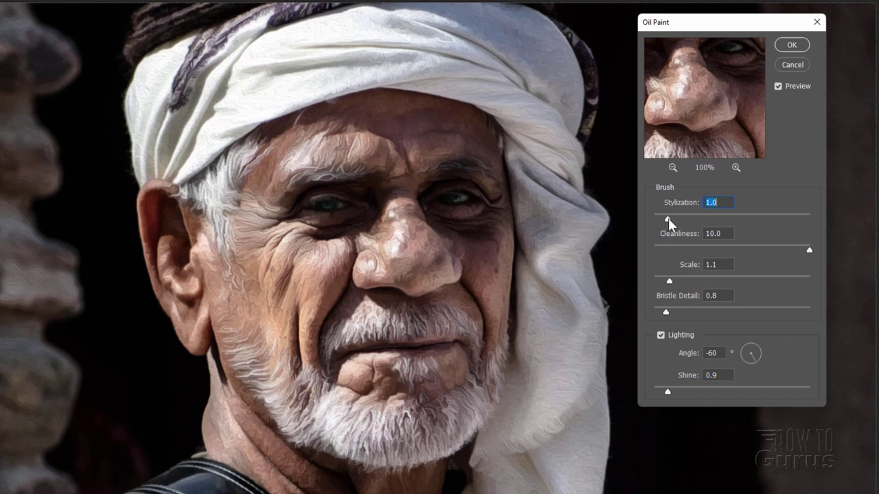
drag(668, 218, 677, 220)
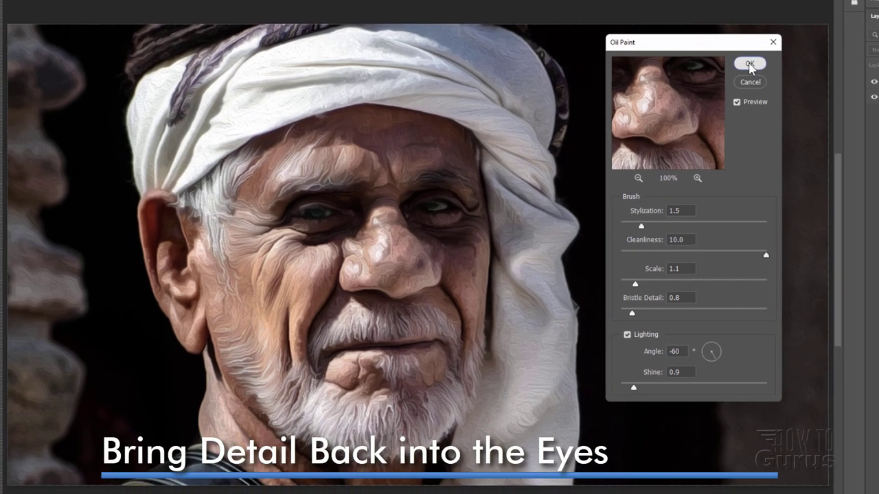
Apply the Oil Paint filter, add a layer mask, and paint black over the eyes.
click(790, 44)
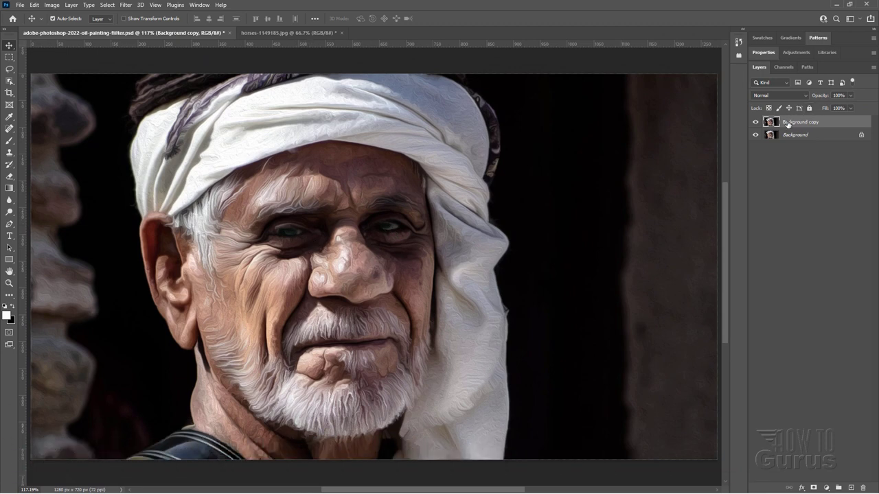
click(814, 487)
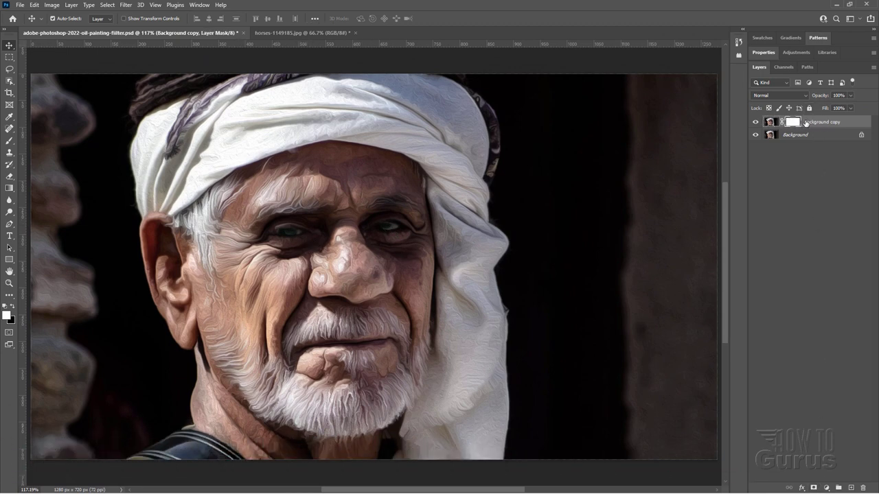
click(12, 307)
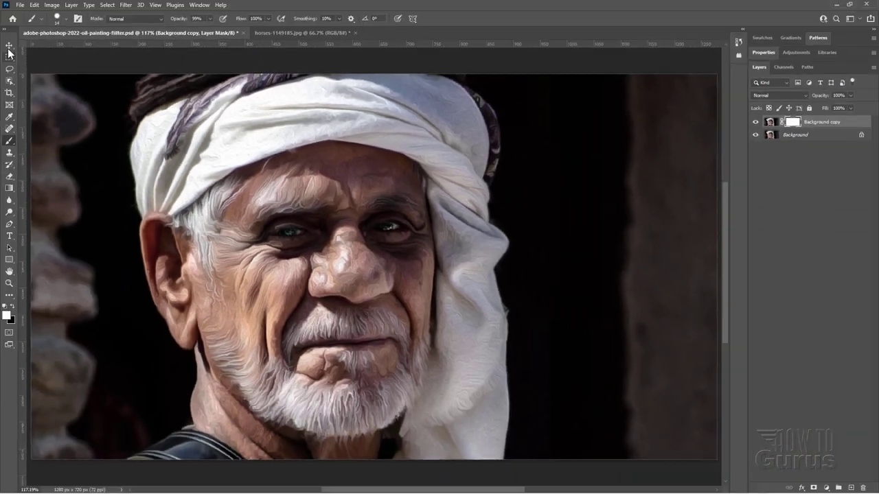
key(v)
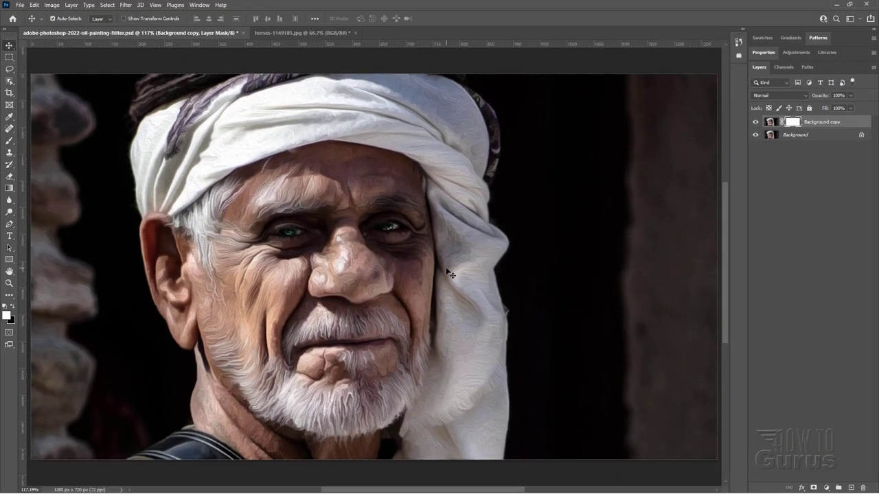
Switch to the horses-1149185.jpg photo and duplicate its Background layer as Background copy.
click(290, 32)
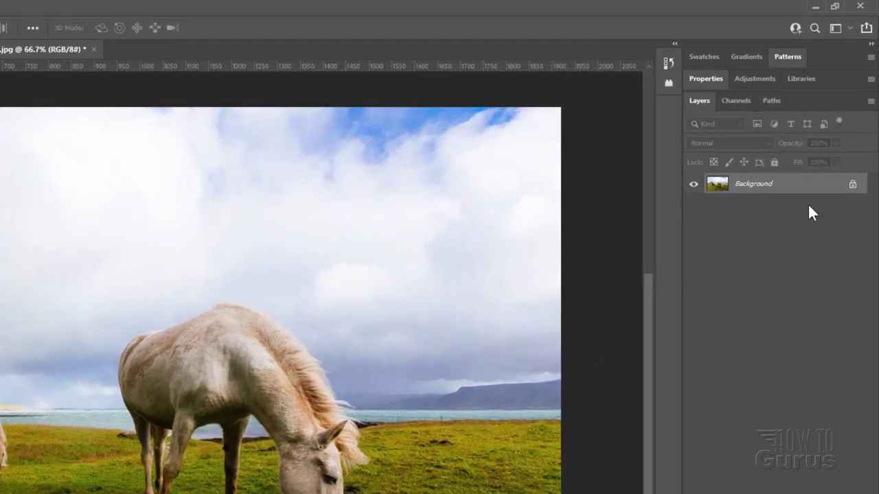
right_click(762, 181)
click(787, 206)
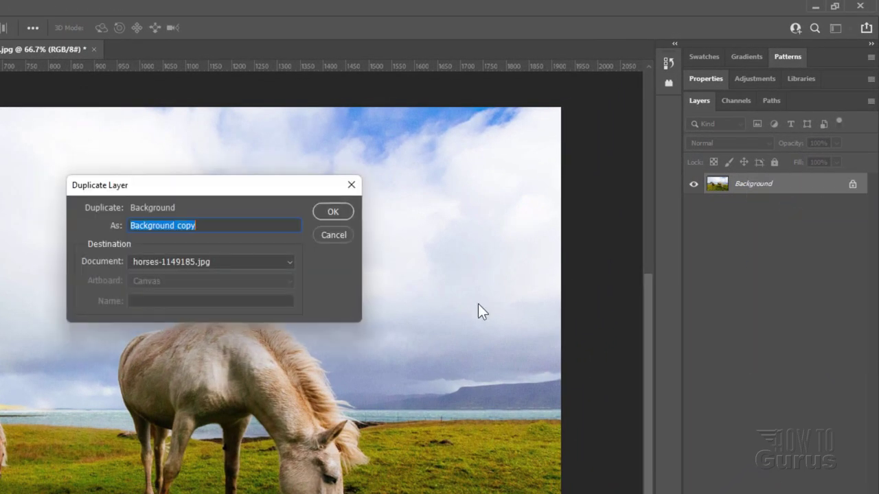
click(334, 212)
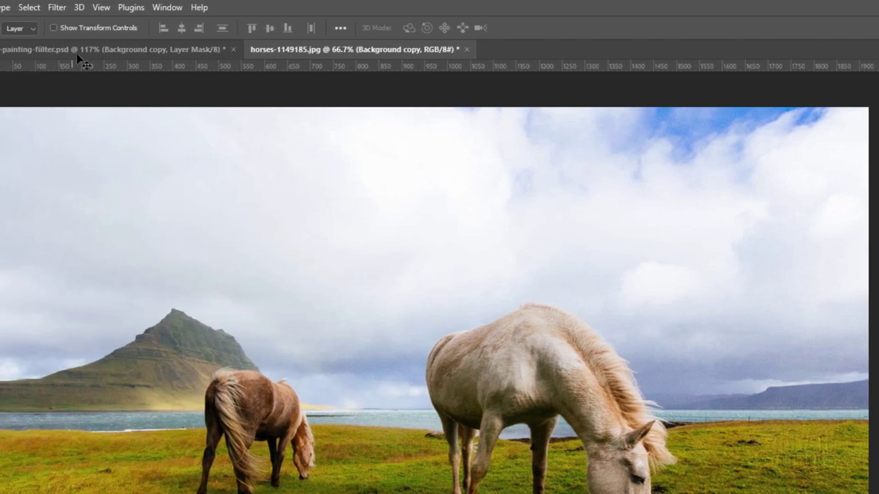
Preview Oil Paint on the horses with Stylization 10.0 and Shine 1.8.
click(57, 7)
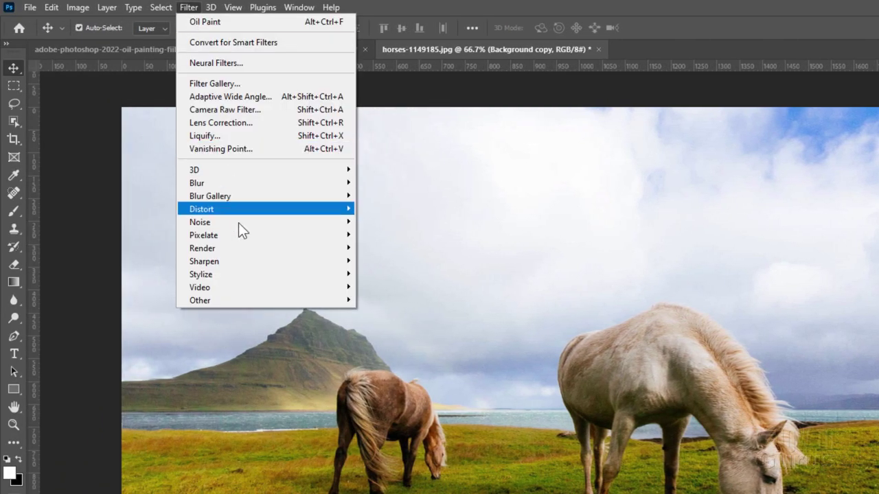
mouse_move(236, 270)
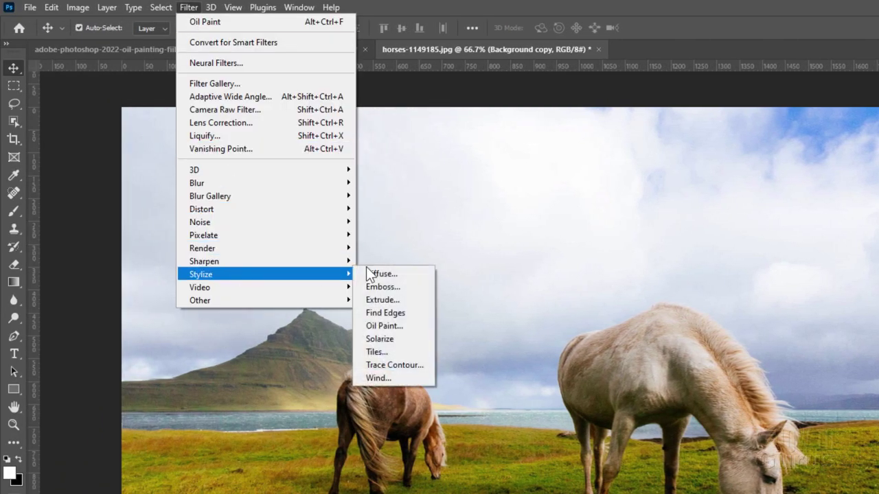
click(403, 325)
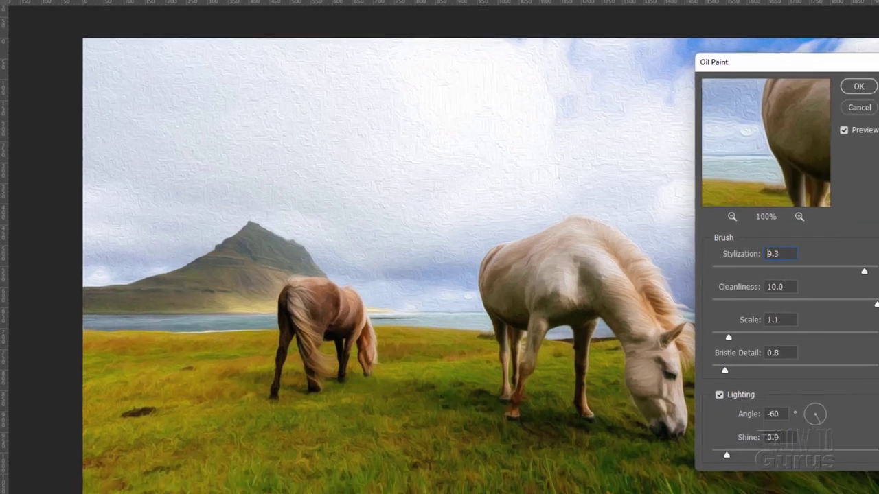
drag(864, 272, 876, 272)
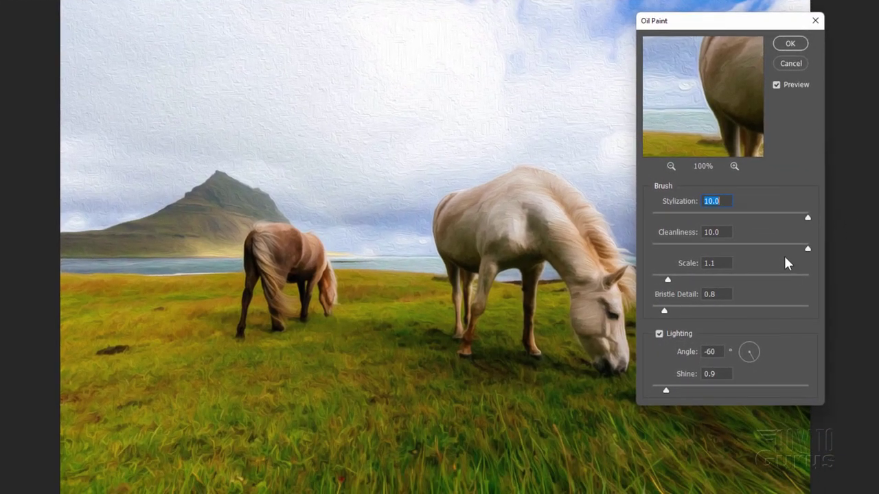
key(Tab)
drag(667, 390, 722, 387)
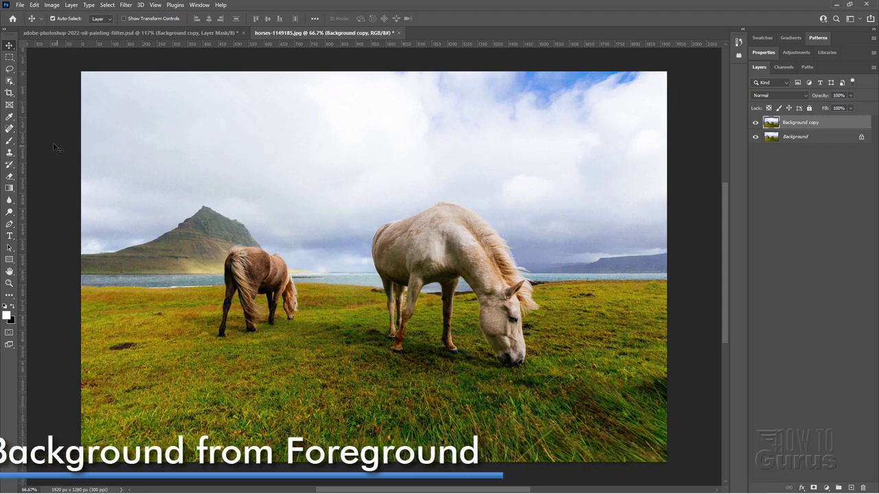
Lasso along the mountain ridge, horse's back and distant hills, closing around the right and bottom edges.
click(11, 70)
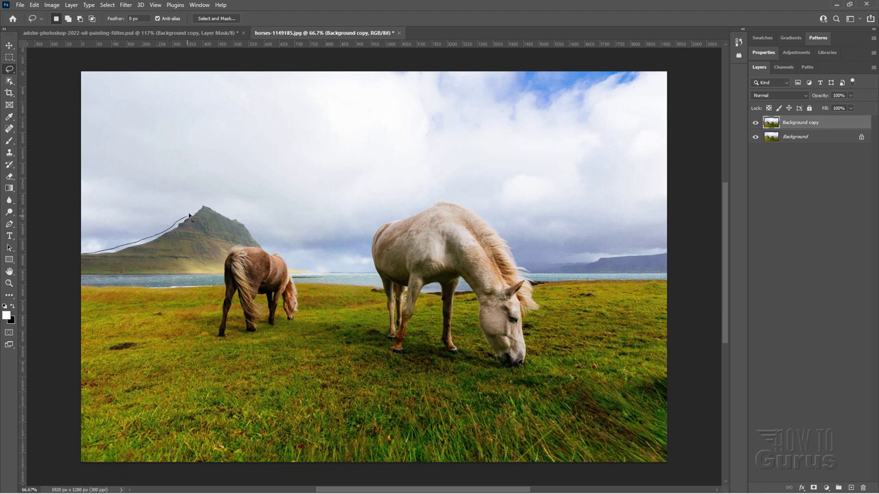
mouse_move(210, 209)
mouse_down()
mouse_move(295, 272)
mouse_move(370, 276)
mouse_up()
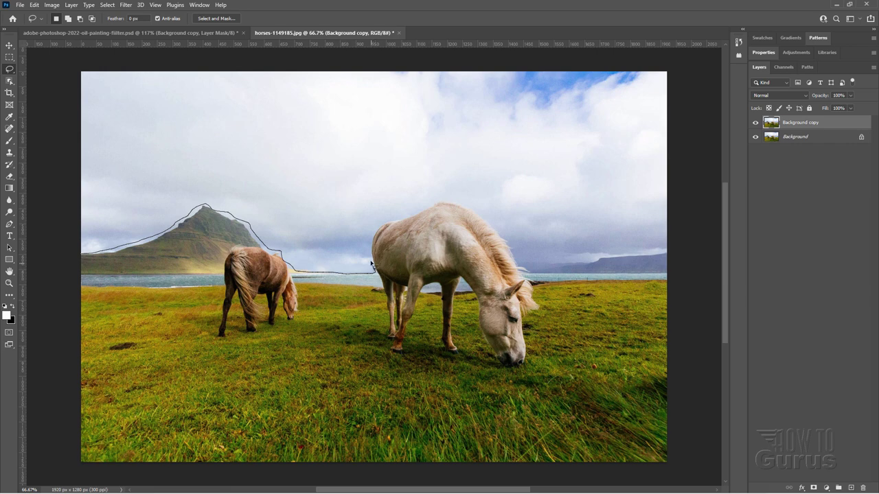
mouse_move(385, 223)
mouse_down()
mouse_move(444, 201)
mouse_move(489, 225)
mouse_up()
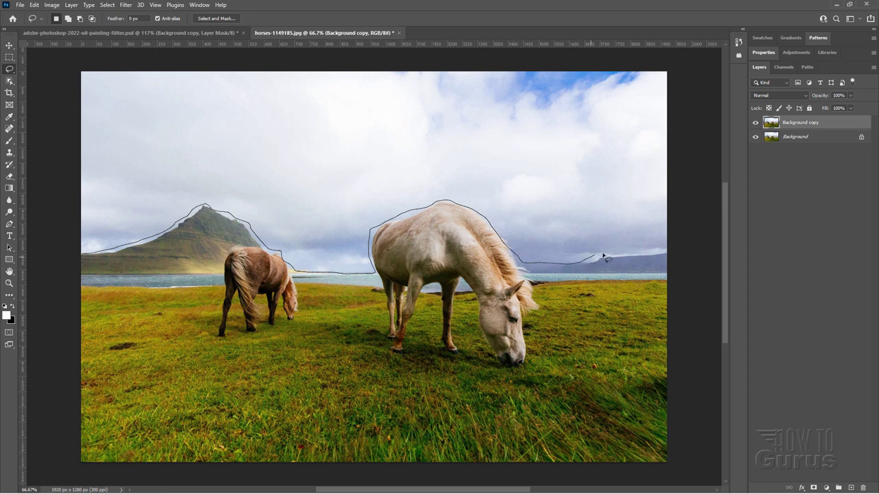
drag(603, 256, 660, 253)
mouse_move(691, 285)
mouse_down()
mouse_move(683, 466)
mouse_move(669, 478)
mouse_move(607, 482)
mouse_move(72, 473)
mouse_move(79, 316)
mouse_up()
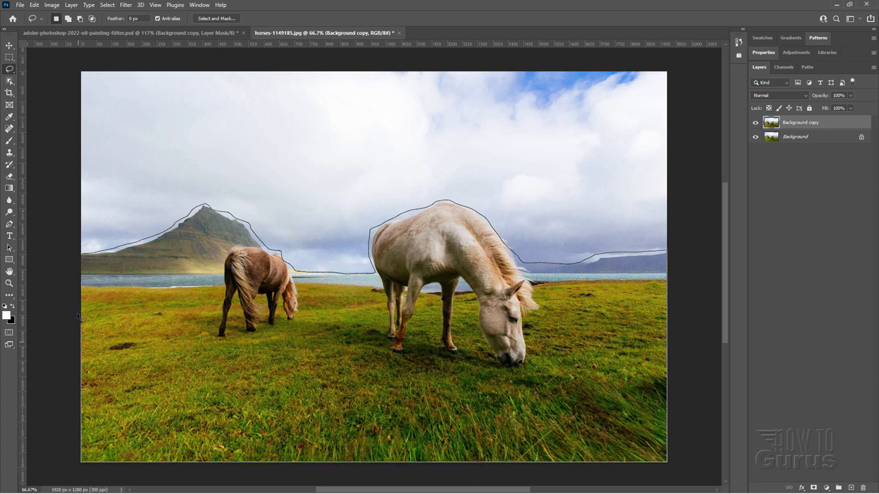
drag(82, 258, 83, 255)
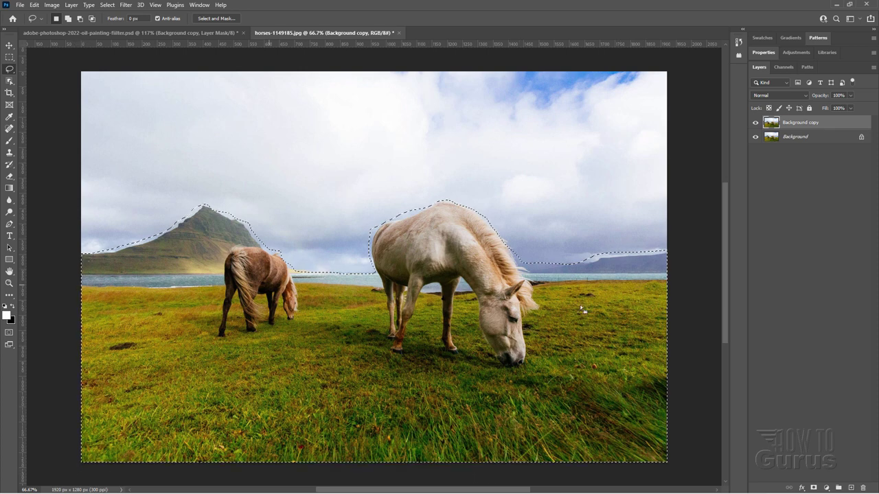
In Select and Mask with Overlay view, refine the edge along the mountain's left ridge.
click(216, 18)
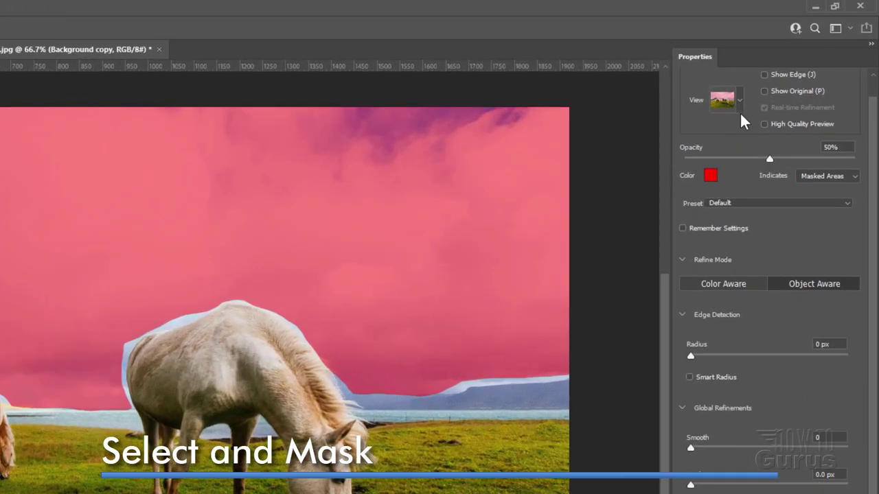
click(740, 101)
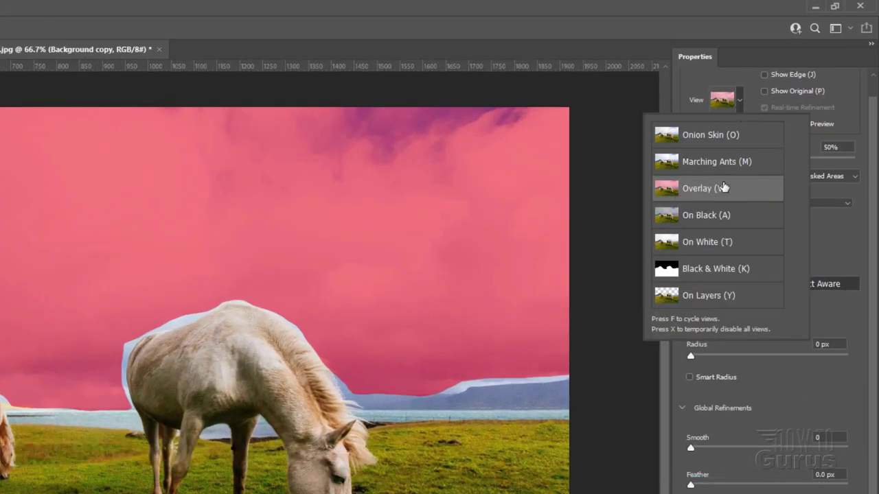
click(740, 103)
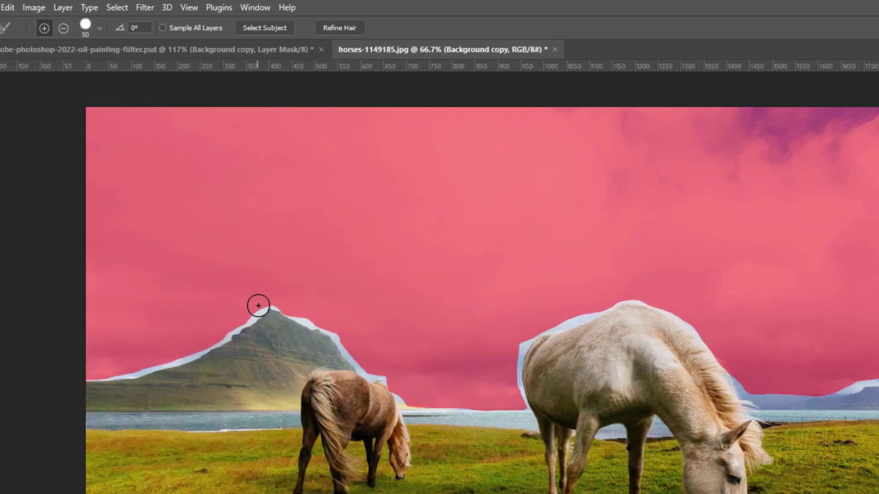
click(302, 302)
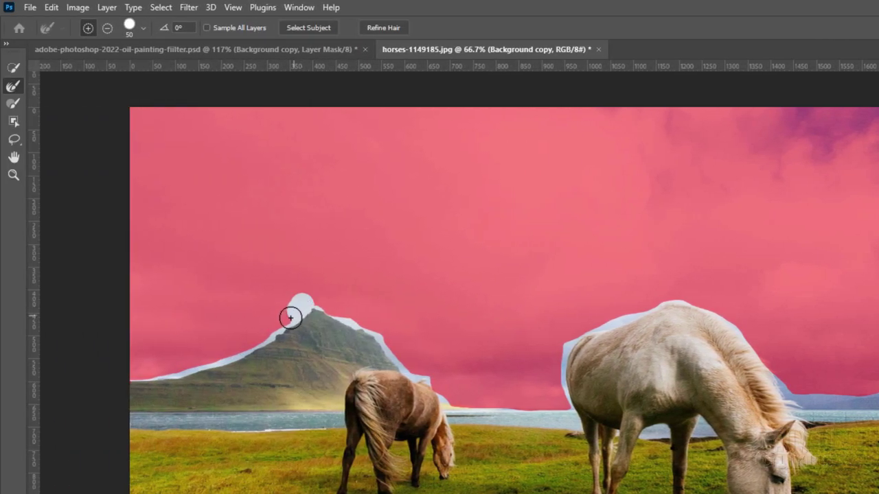
mouse_move(290, 317)
mouse_down()
mouse_move(226, 353)
mouse_move(132, 374)
mouse_up()
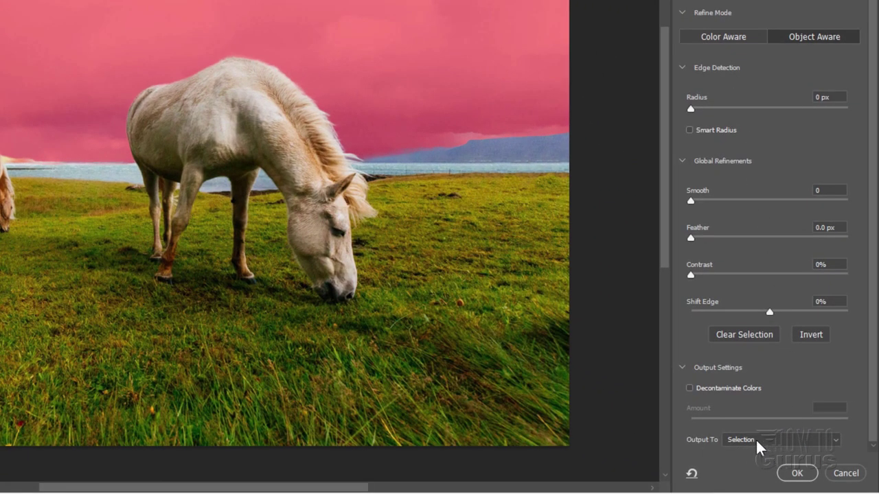
Output the refined selection as a new layer with a layer mask.
click(759, 443)
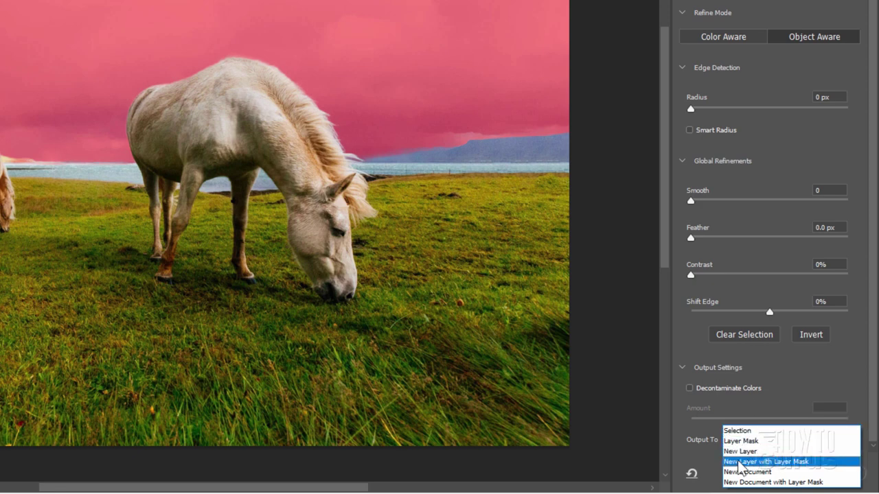
click(762, 461)
click(790, 474)
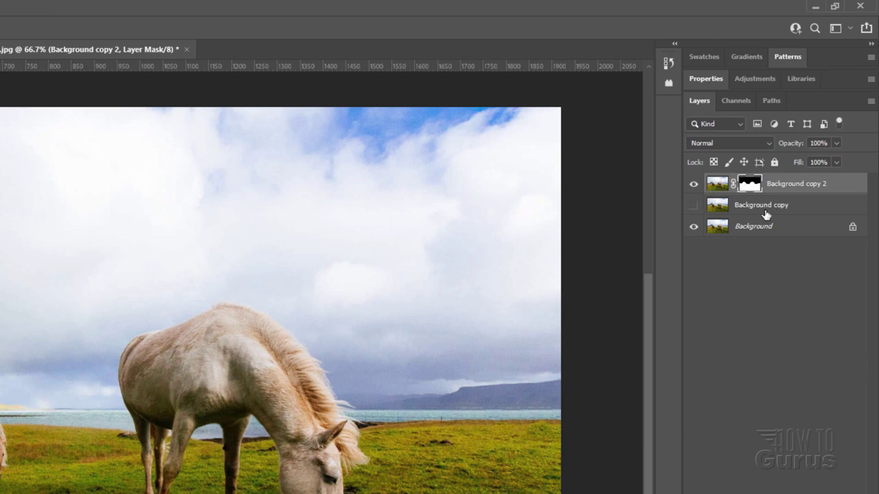
Show the Background copy layer and rename it Sky, then move on to the copy 2 layer.
click(695, 206)
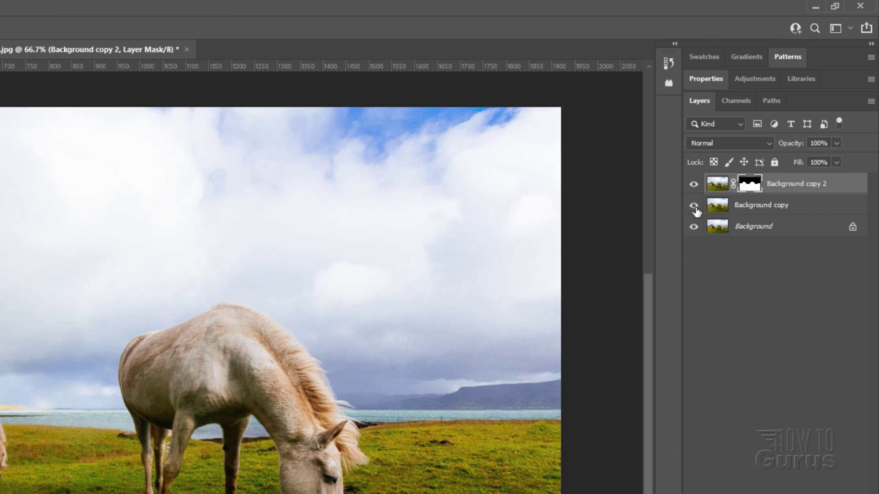
double_click(761, 213)
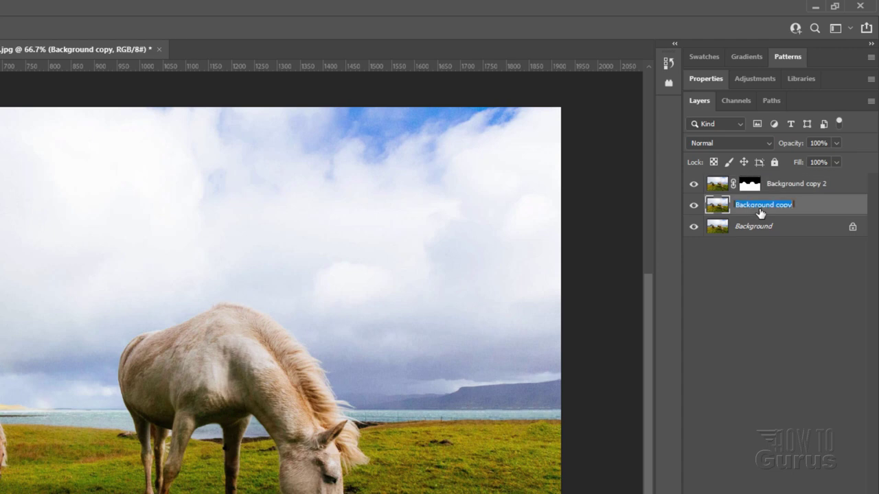
text(Sky)
key(Return)
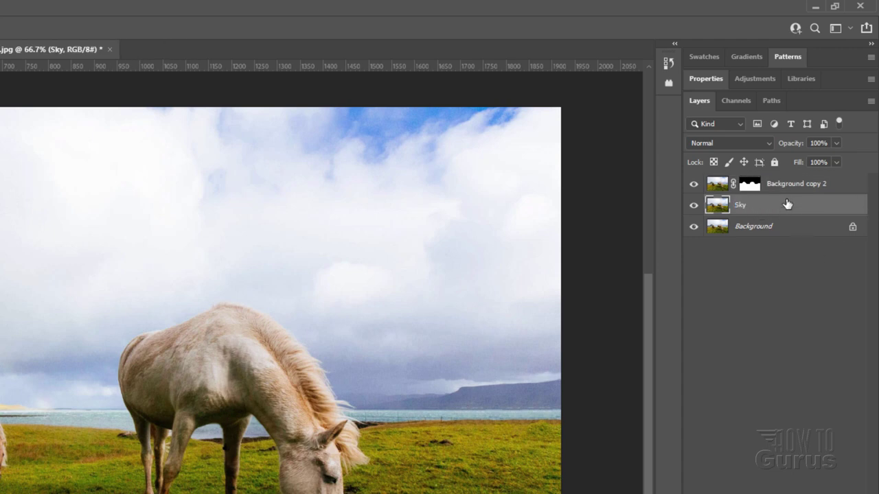
double_click(788, 192)
Finish naming the layer 'Foreground', then select the Sky layer and bring up Oil Paint.
text(Fore)
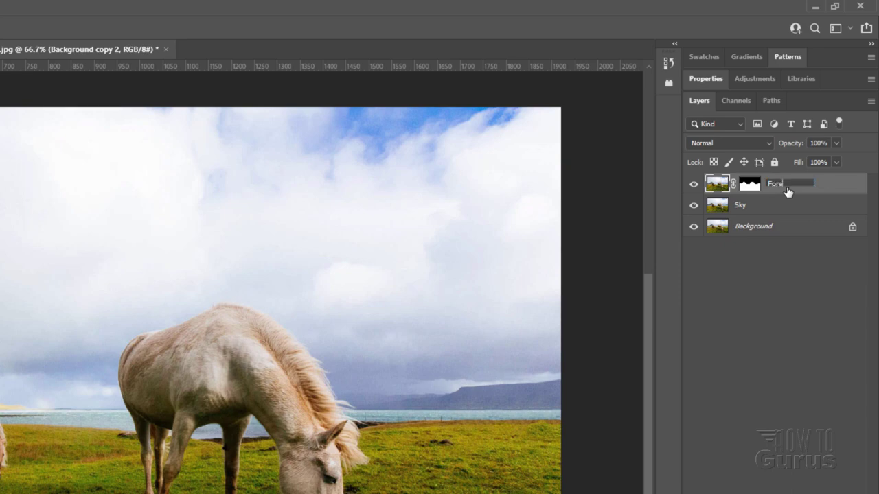
text(ground)
click(783, 205)
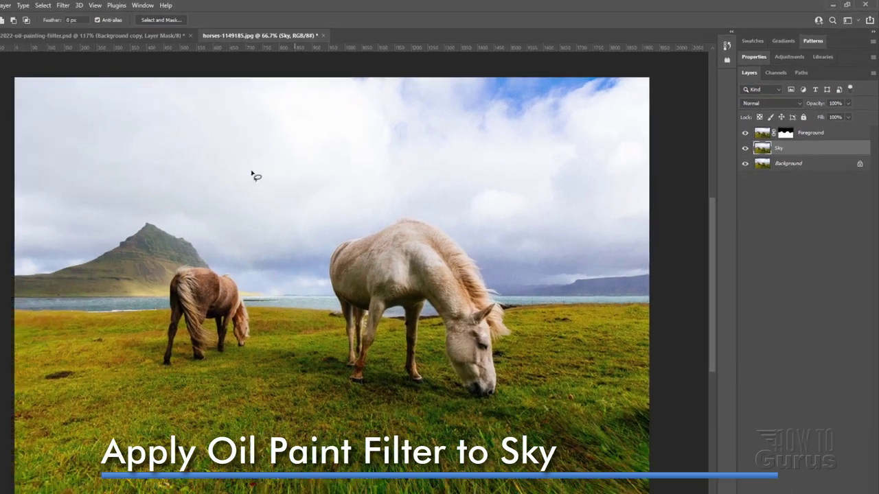
click(126, 5)
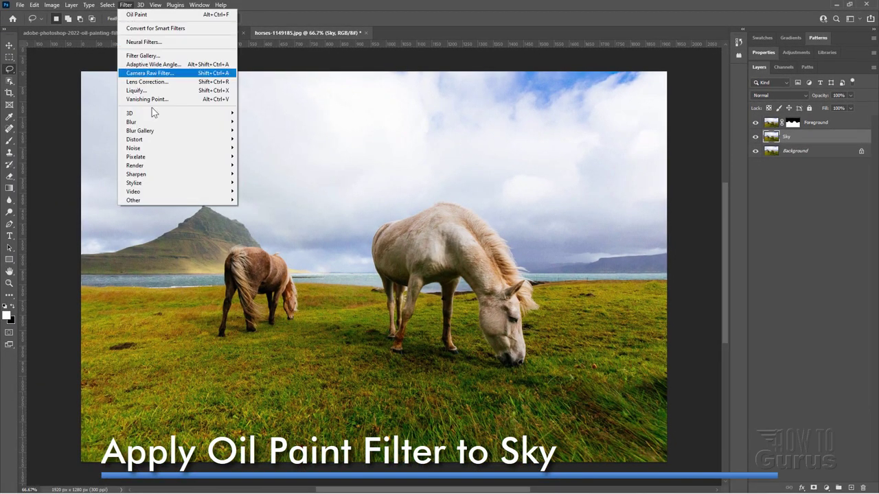
mouse_move(162, 184)
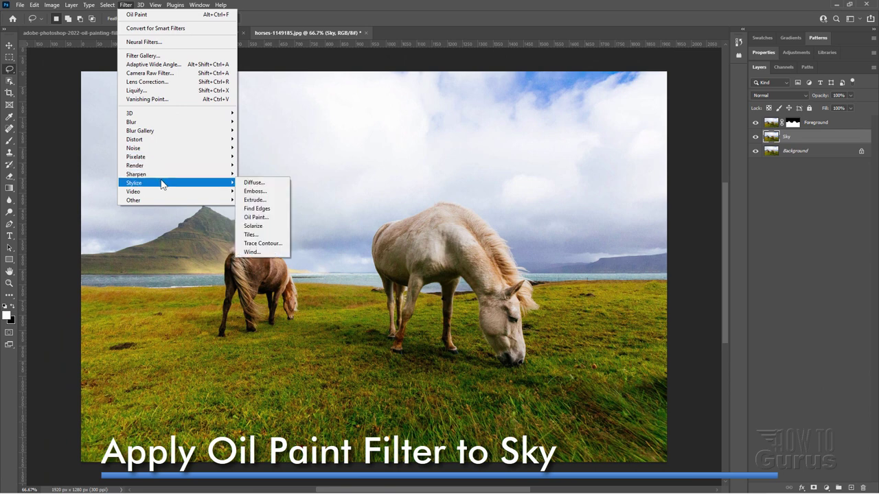
click(256, 217)
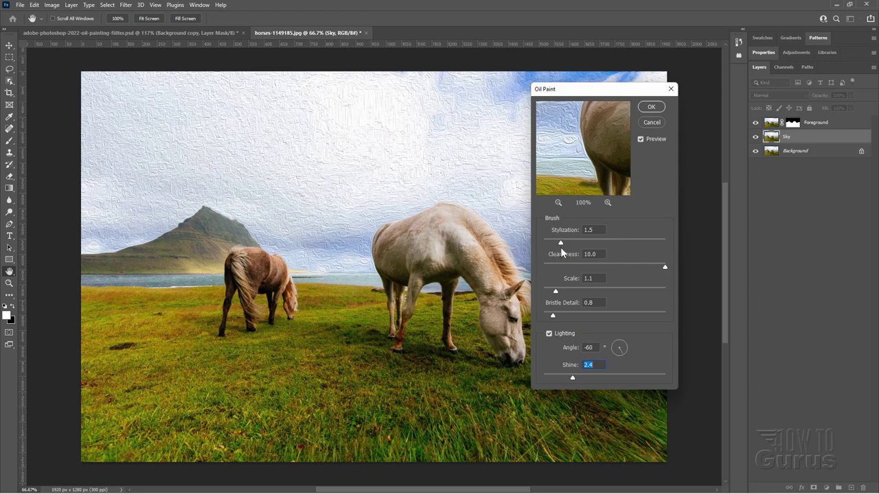
Apply Oil Paint to Sky: Stylization 10, Cleanliness 10, Scale 0.1, Bristle Detail 0, Shine 0.8.
drag(566, 245, 632, 248)
drag(686, 239, 680, 237)
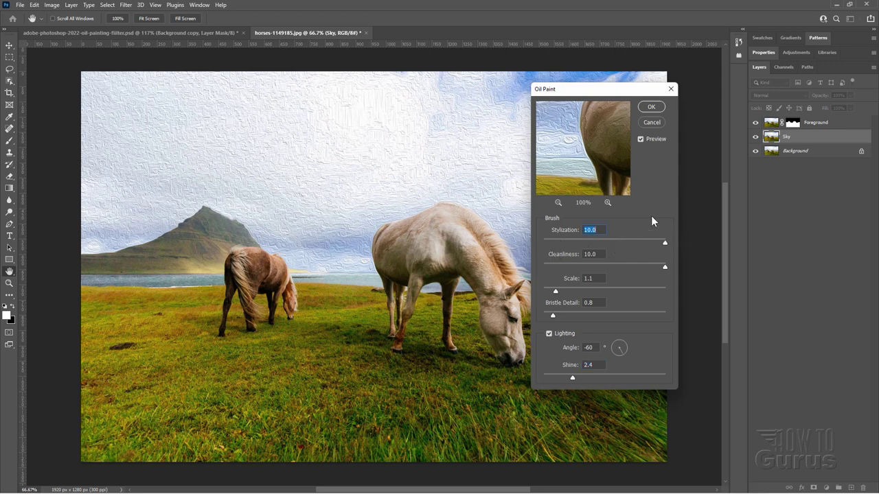
click(665, 268)
drag(554, 315, 551, 291)
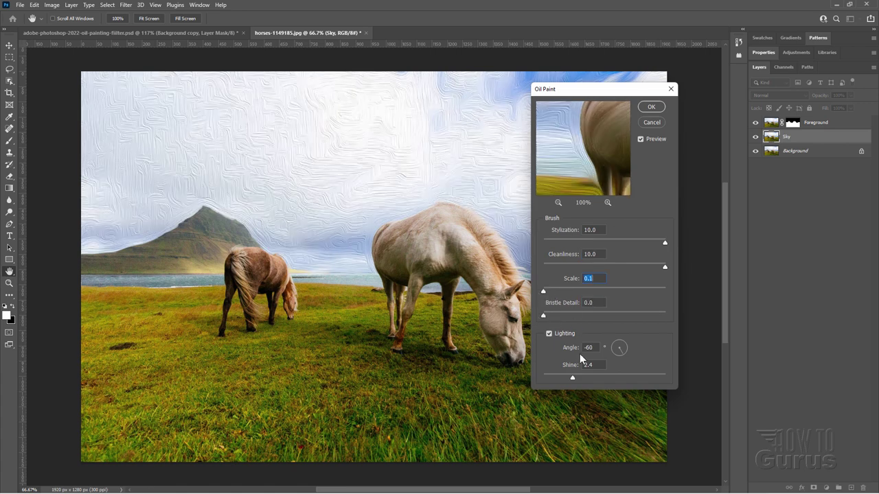
drag(572, 375, 551, 377)
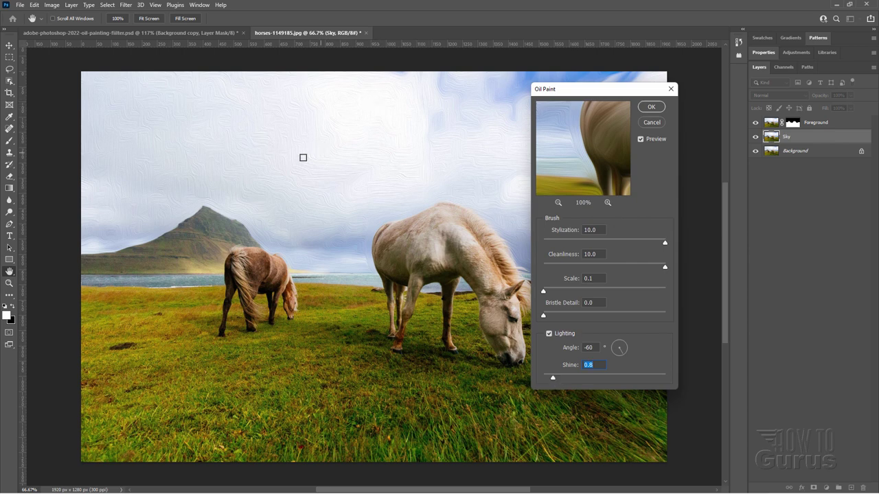
click(650, 107)
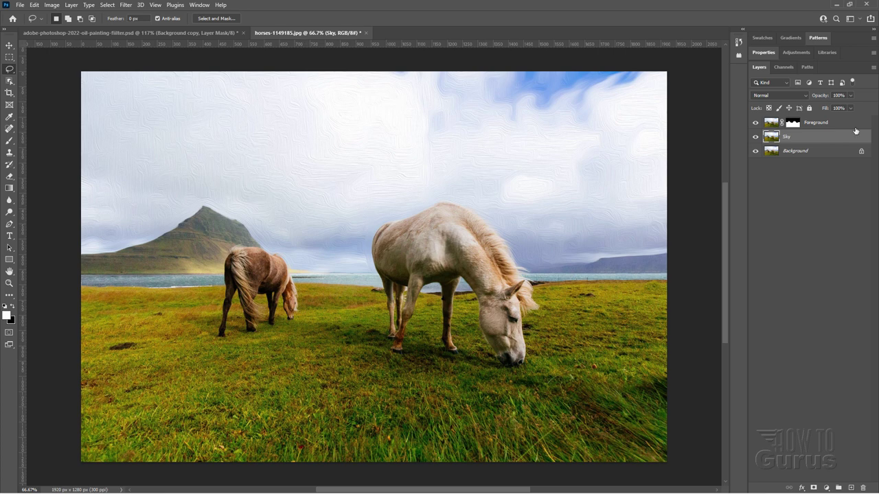
Select the Foreground layer, bring up Oil Paint and move its dialog off the horses.
click(815, 125)
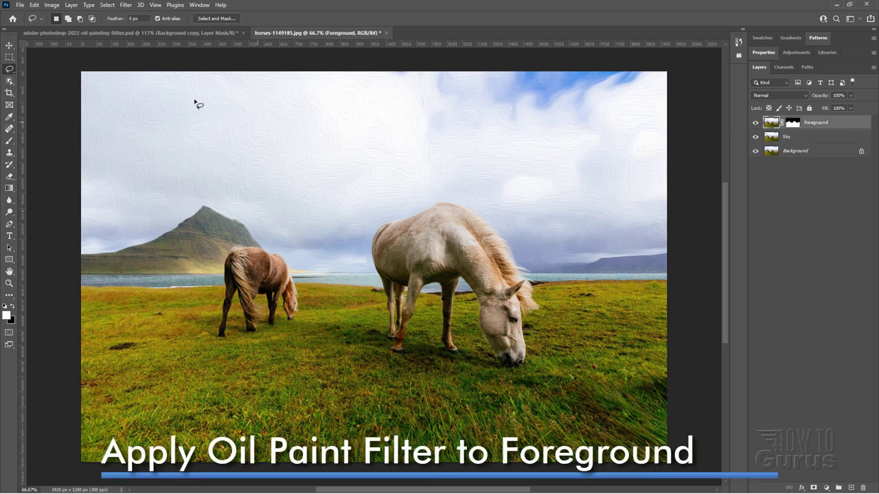
click(125, 7)
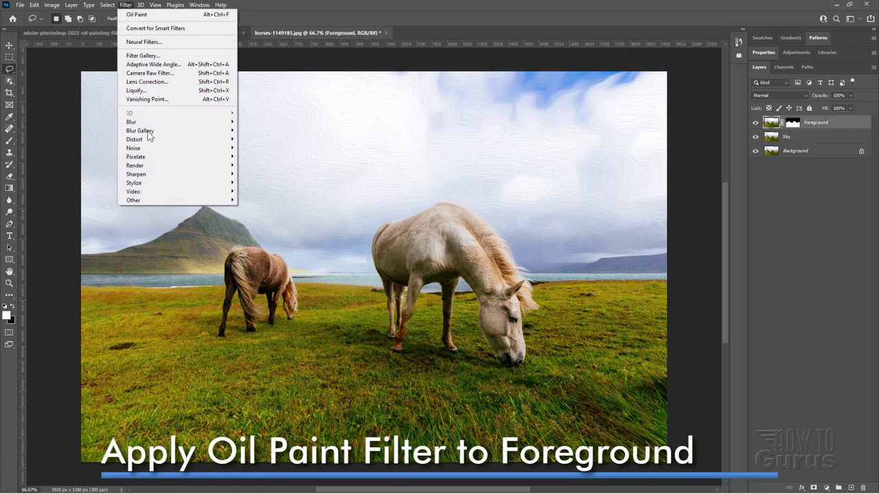
mouse_move(181, 182)
click(256, 217)
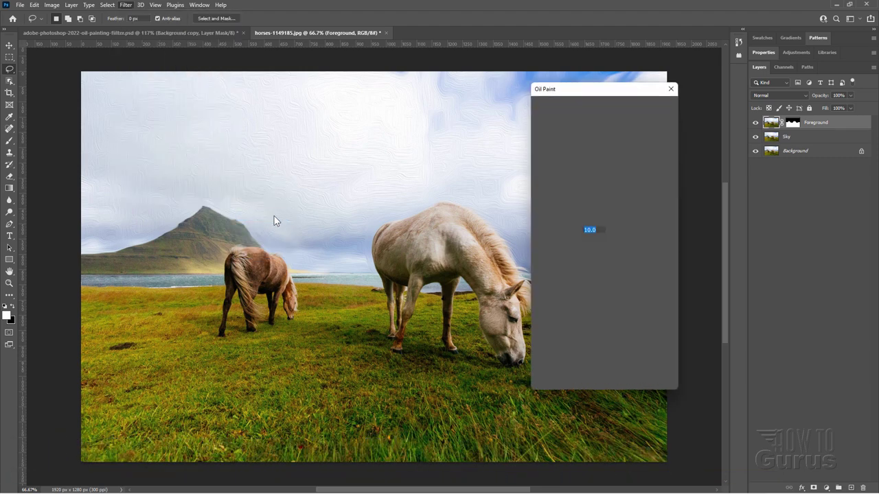
drag(598, 92, 651, 96)
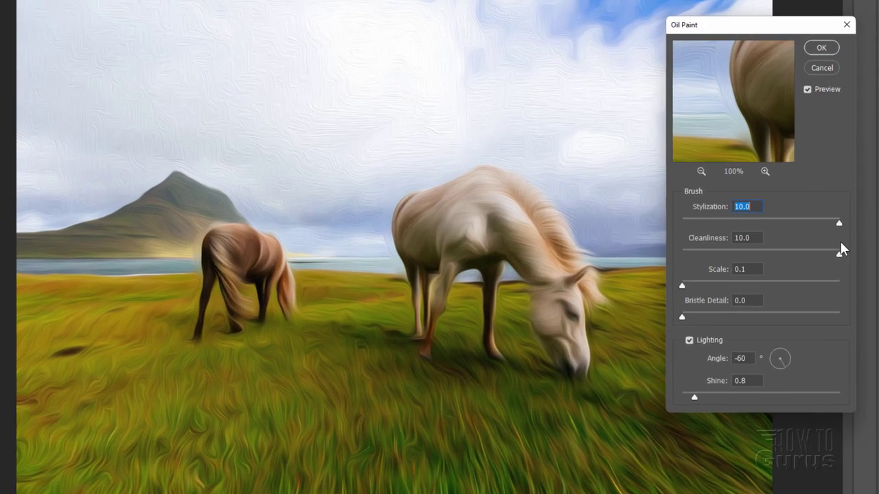
Apply Oil Paint to Foreground with Scale 1.8, Bristle Detail 7.4 and Shine 2.2.
key(Tab)
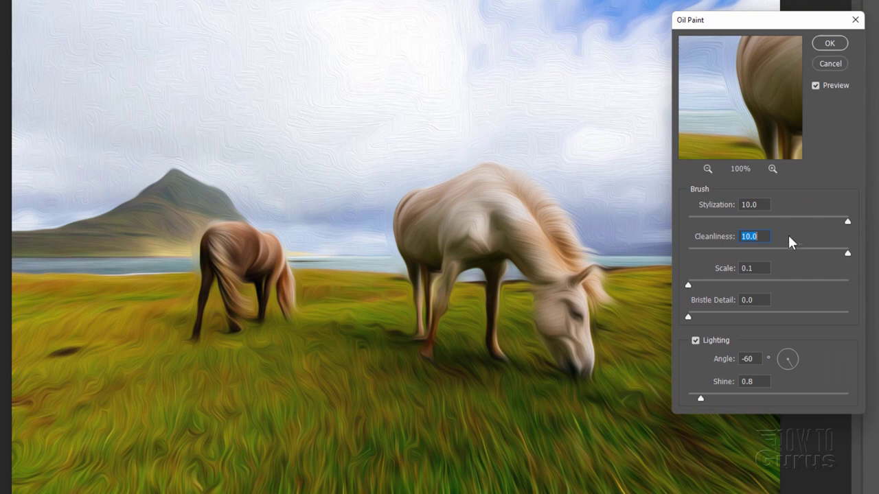
drag(700, 398, 723, 397)
drag(690, 285, 697, 284)
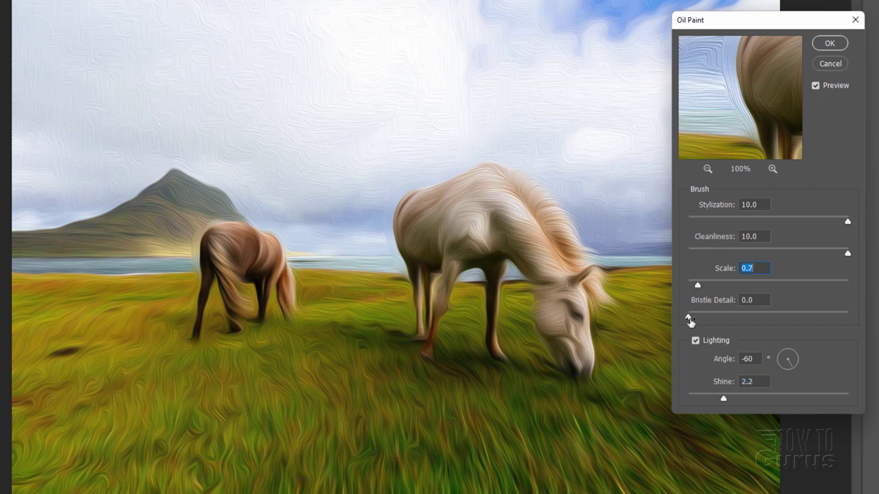
drag(688, 317, 806, 316)
drag(722, 268, 732, 268)
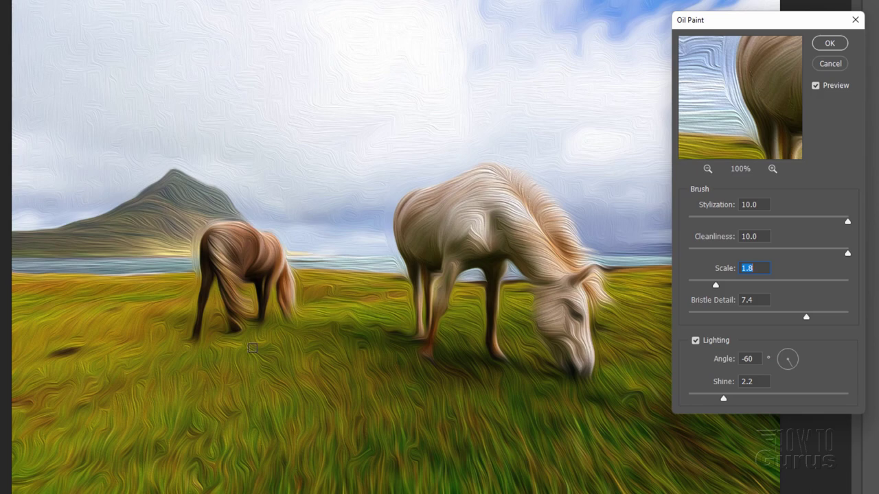
click(829, 42)
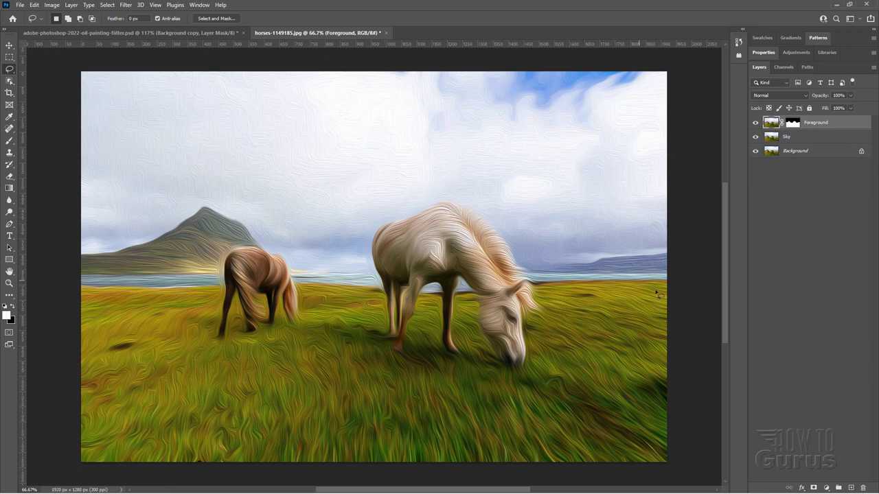
Add a new Hue/Saturation adjustment layer and drag its Saturation to +27.
key(v)
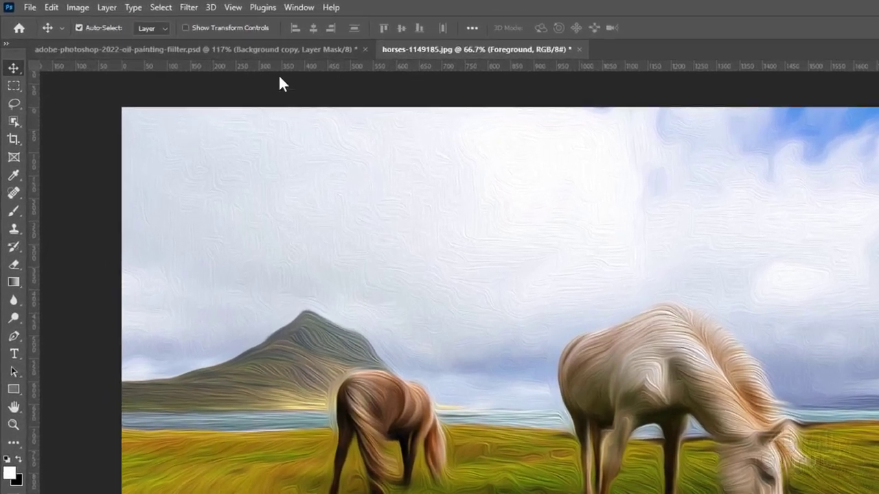
click(108, 8)
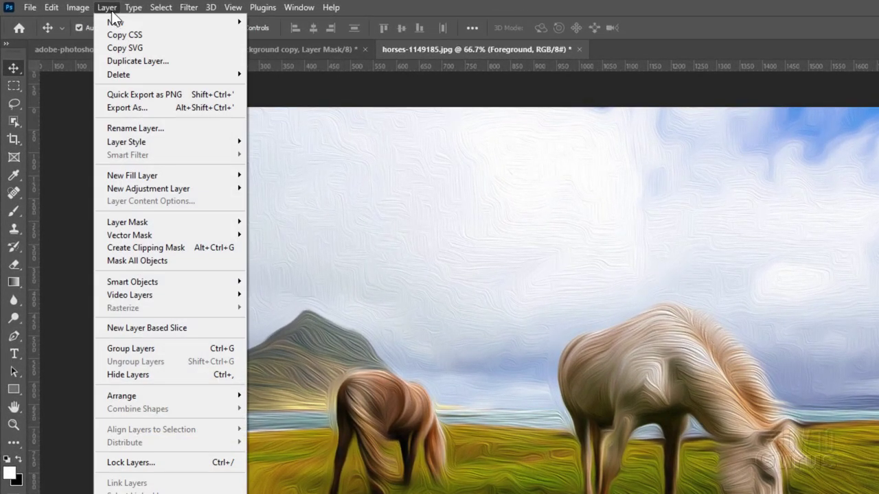
mouse_move(163, 189)
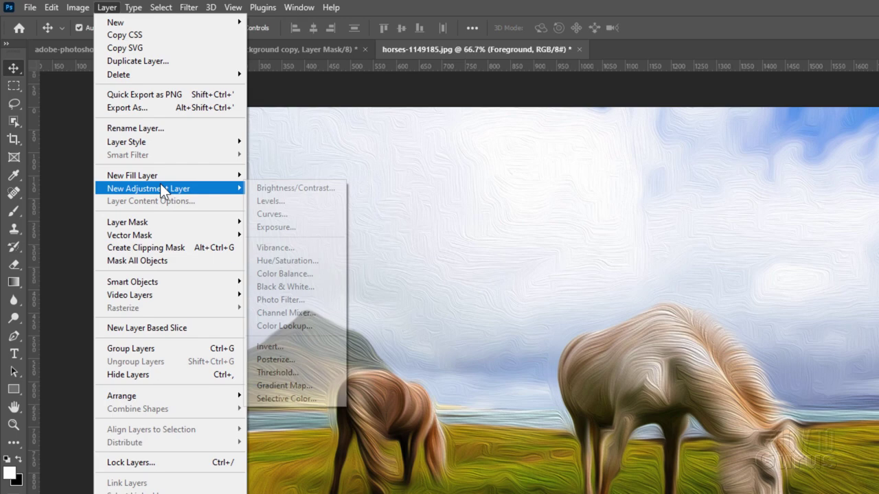
click(312, 256)
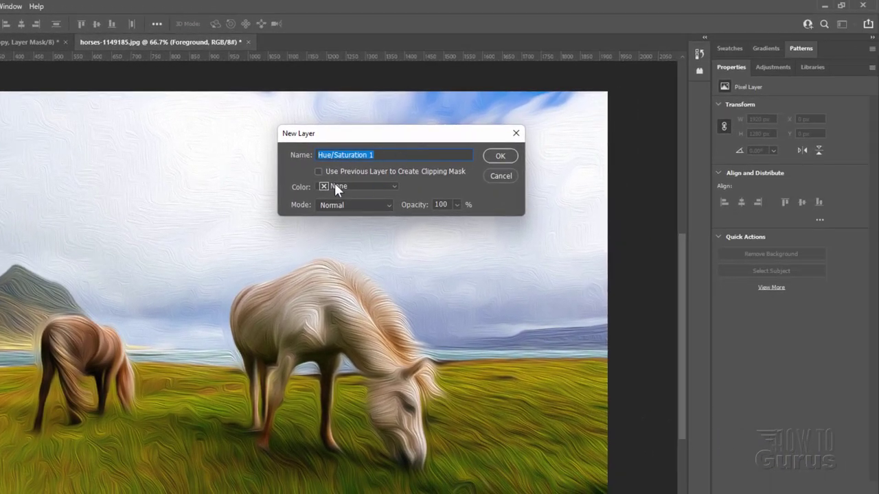
click(495, 158)
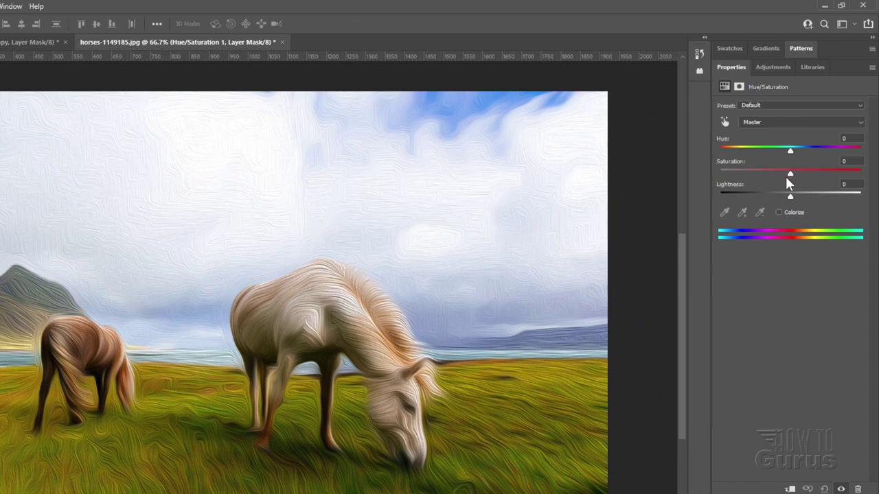
drag(788, 175, 806, 174)
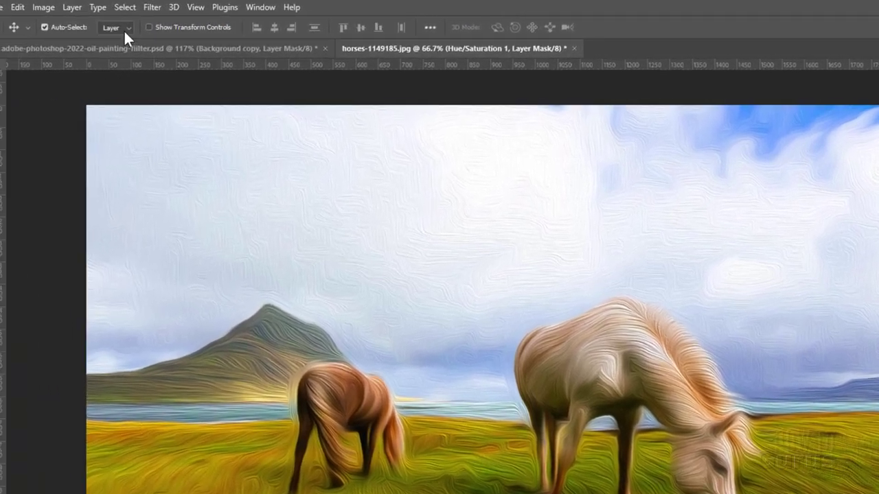
Add a Levels adjustment layer with black input 14, white input 237 and brighter midtones.
click(106, 7)
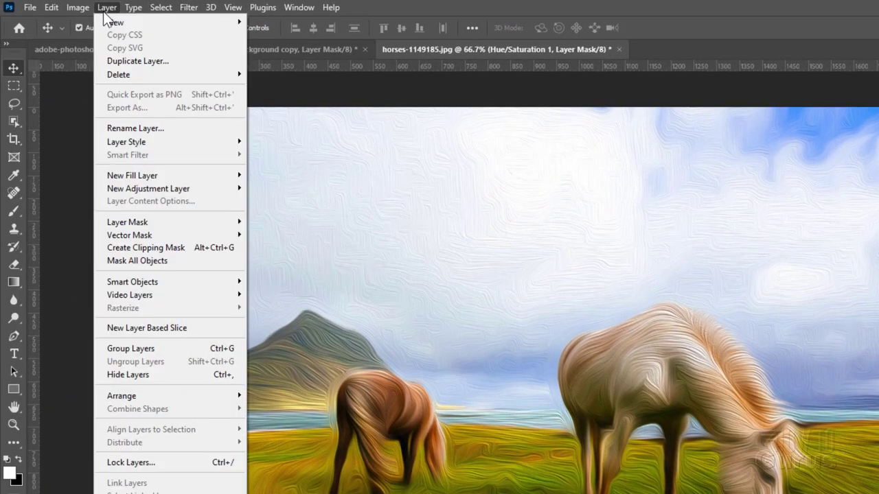
mouse_move(160, 189)
click(288, 203)
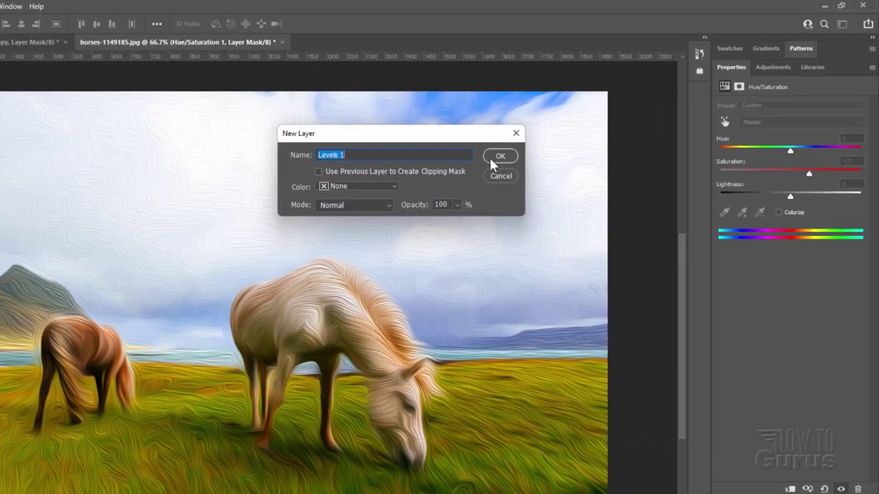
click(499, 157)
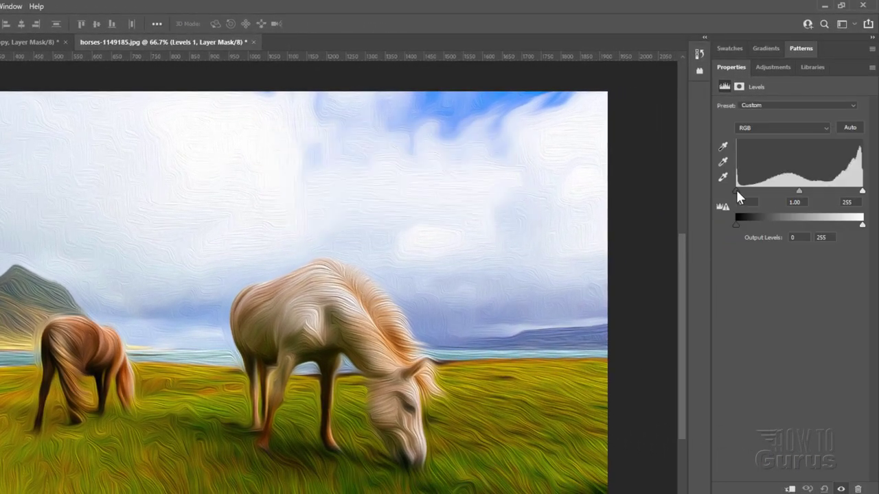
drag(737, 194, 742, 194)
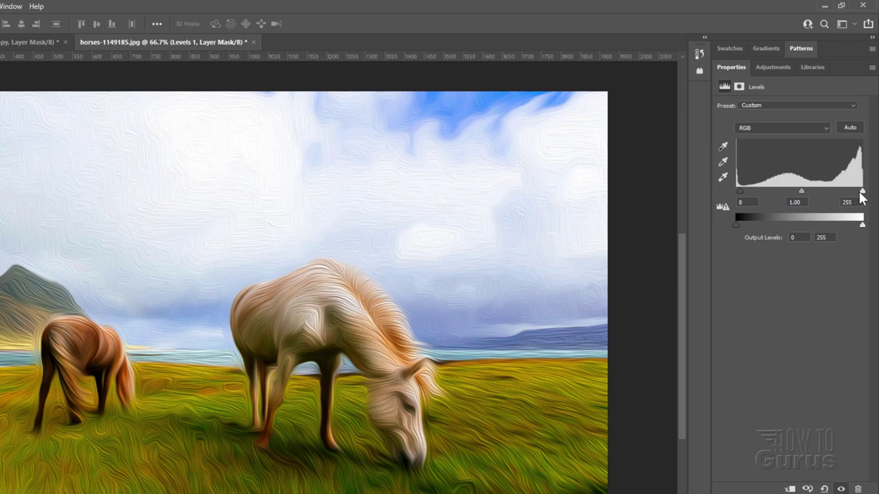
drag(860, 193, 854, 197)
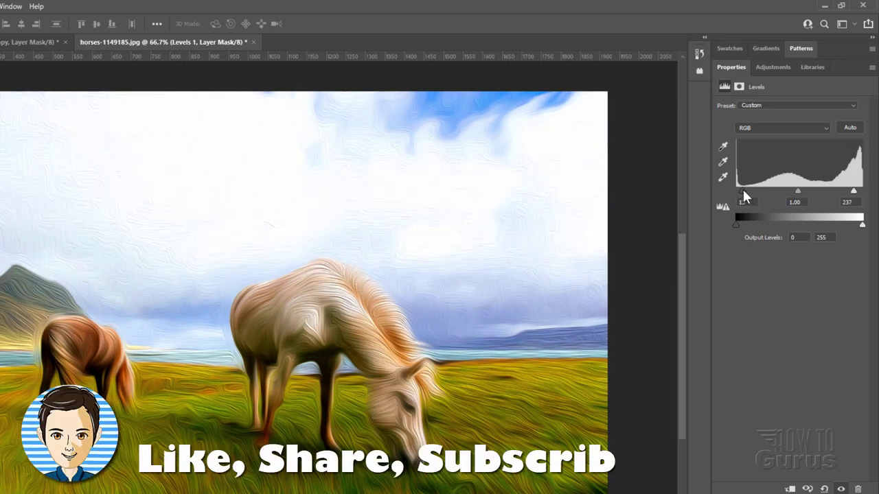
drag(743, 192, 745, 193)
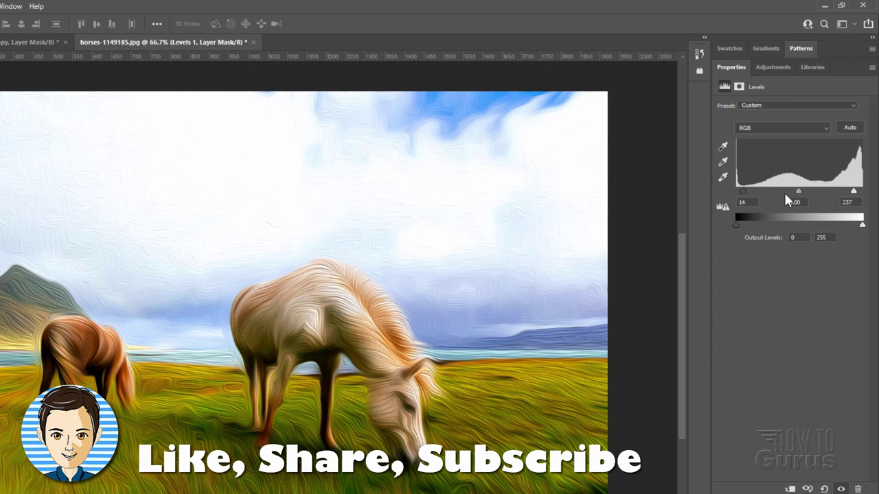
drag(798, 197, 793, 198)
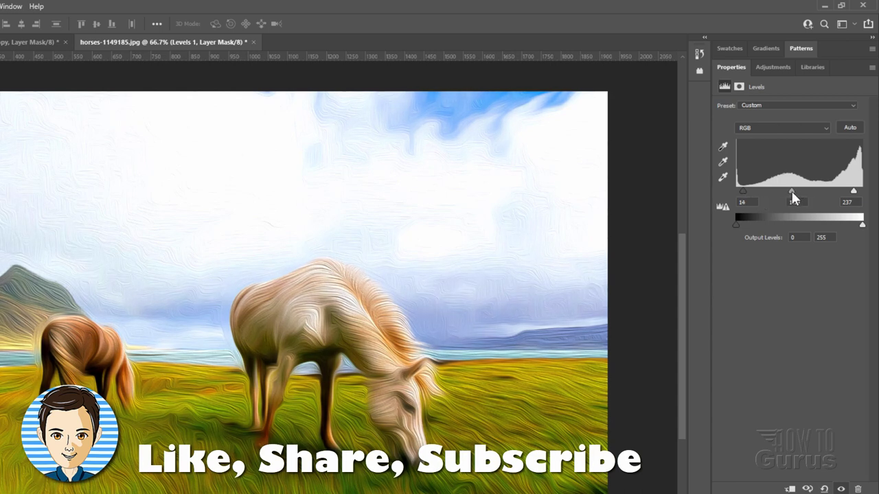